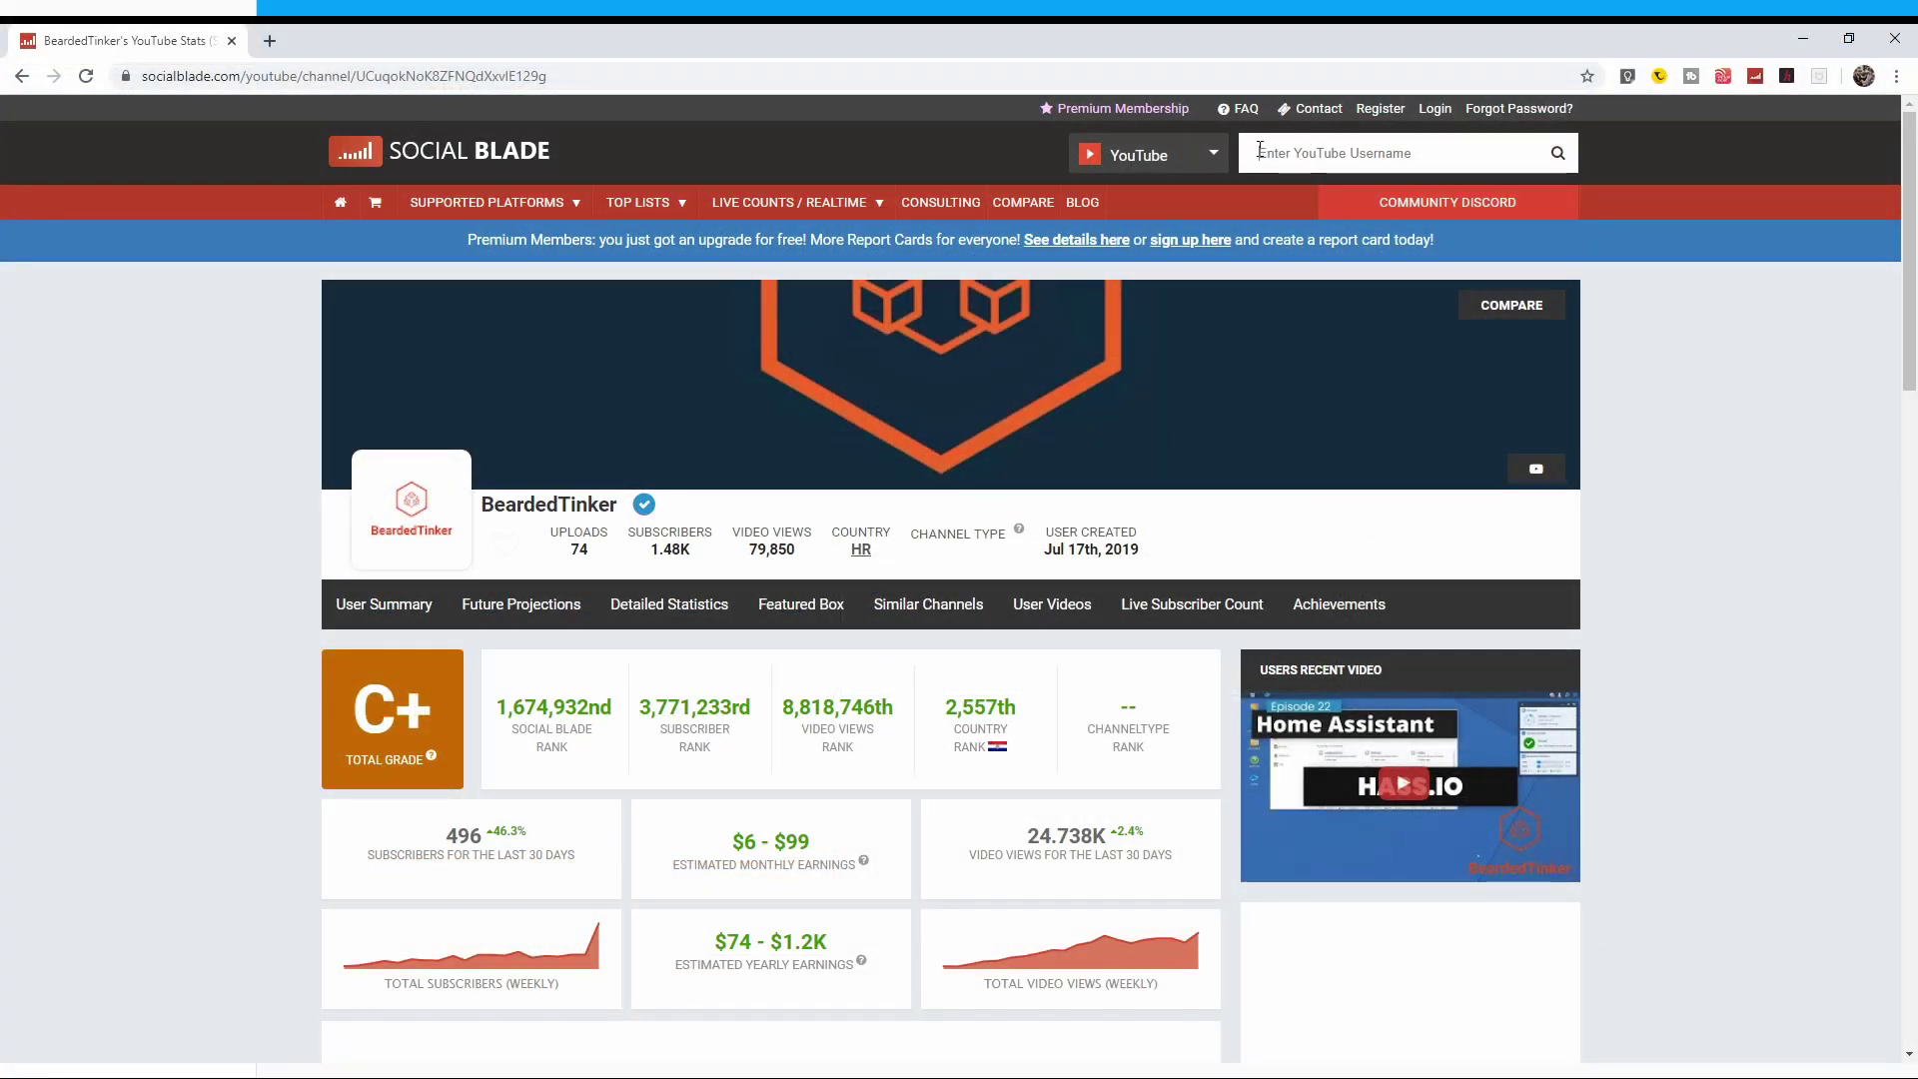
Step: Search Social Blade for the DrZzs channel to show its 55.9K-subscriber stats
left_click(1260, 150)
type("DrZzs")
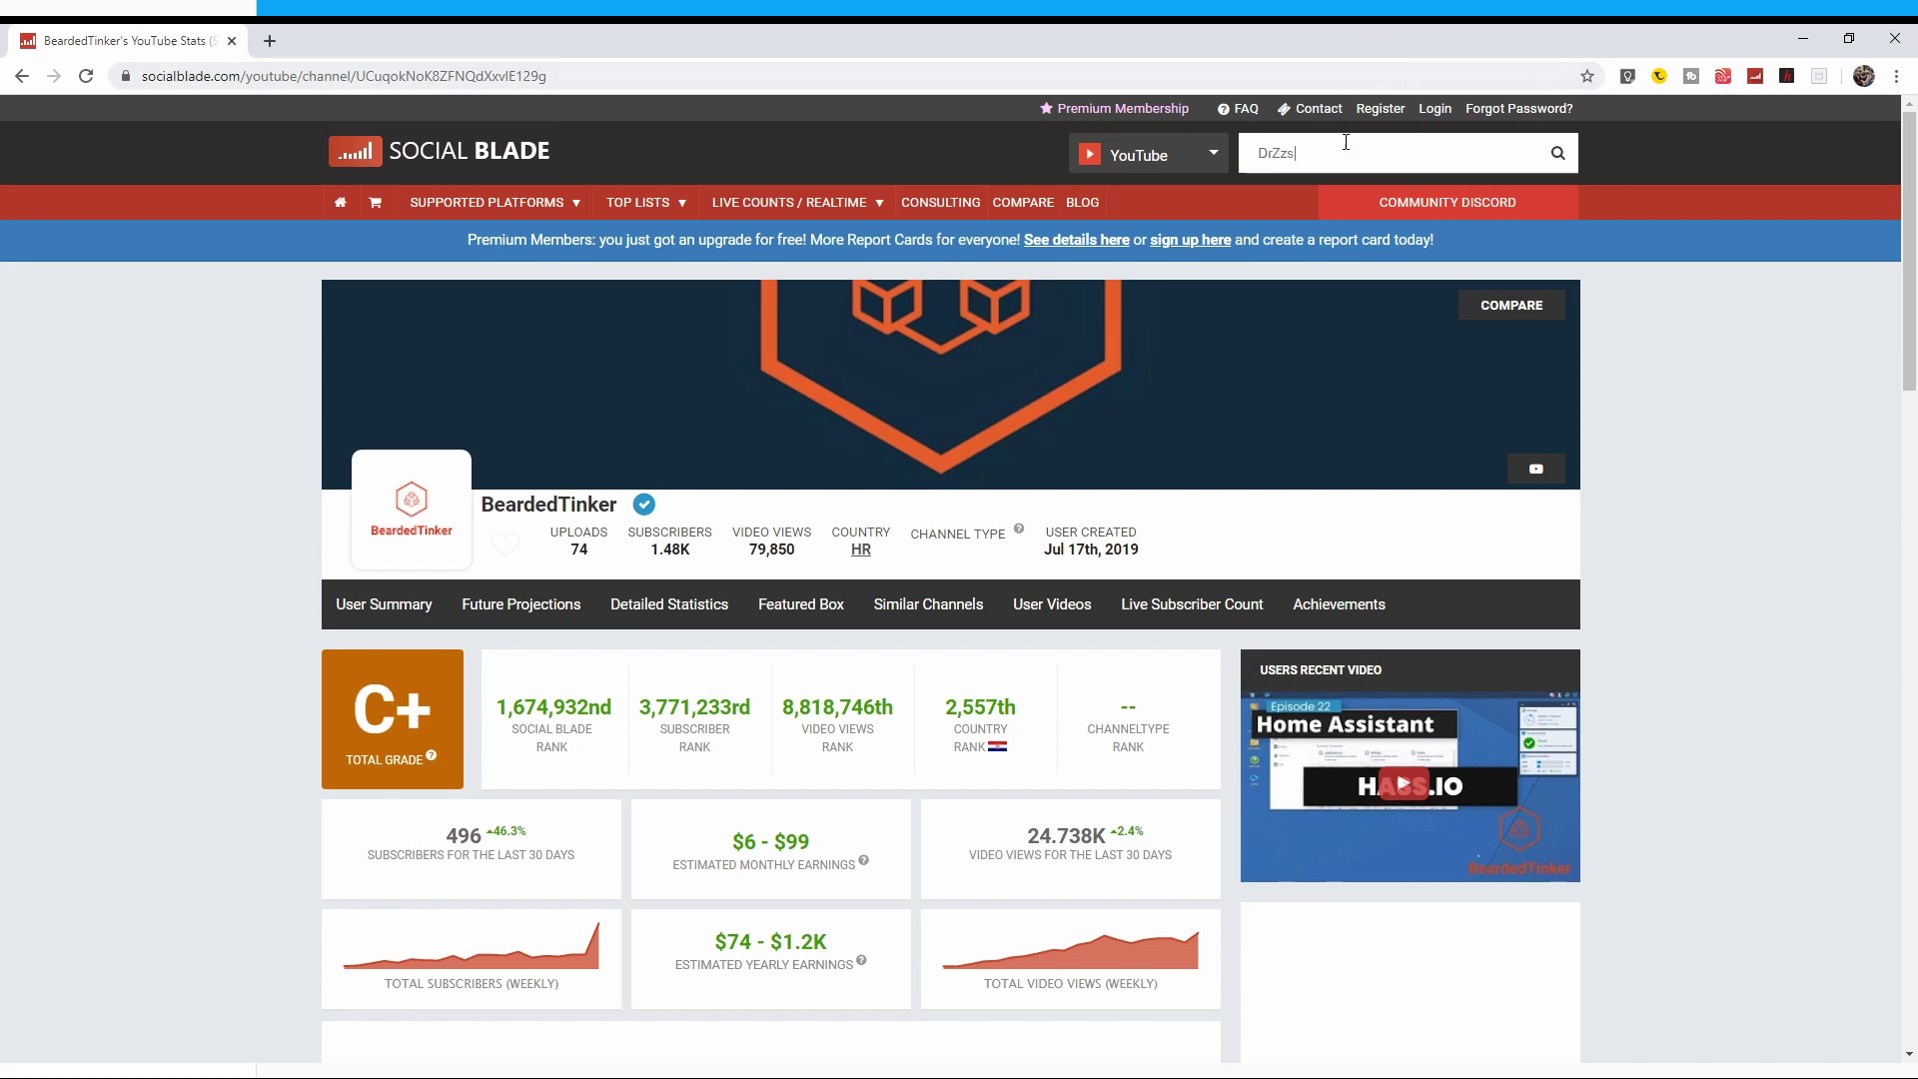
key("Return")
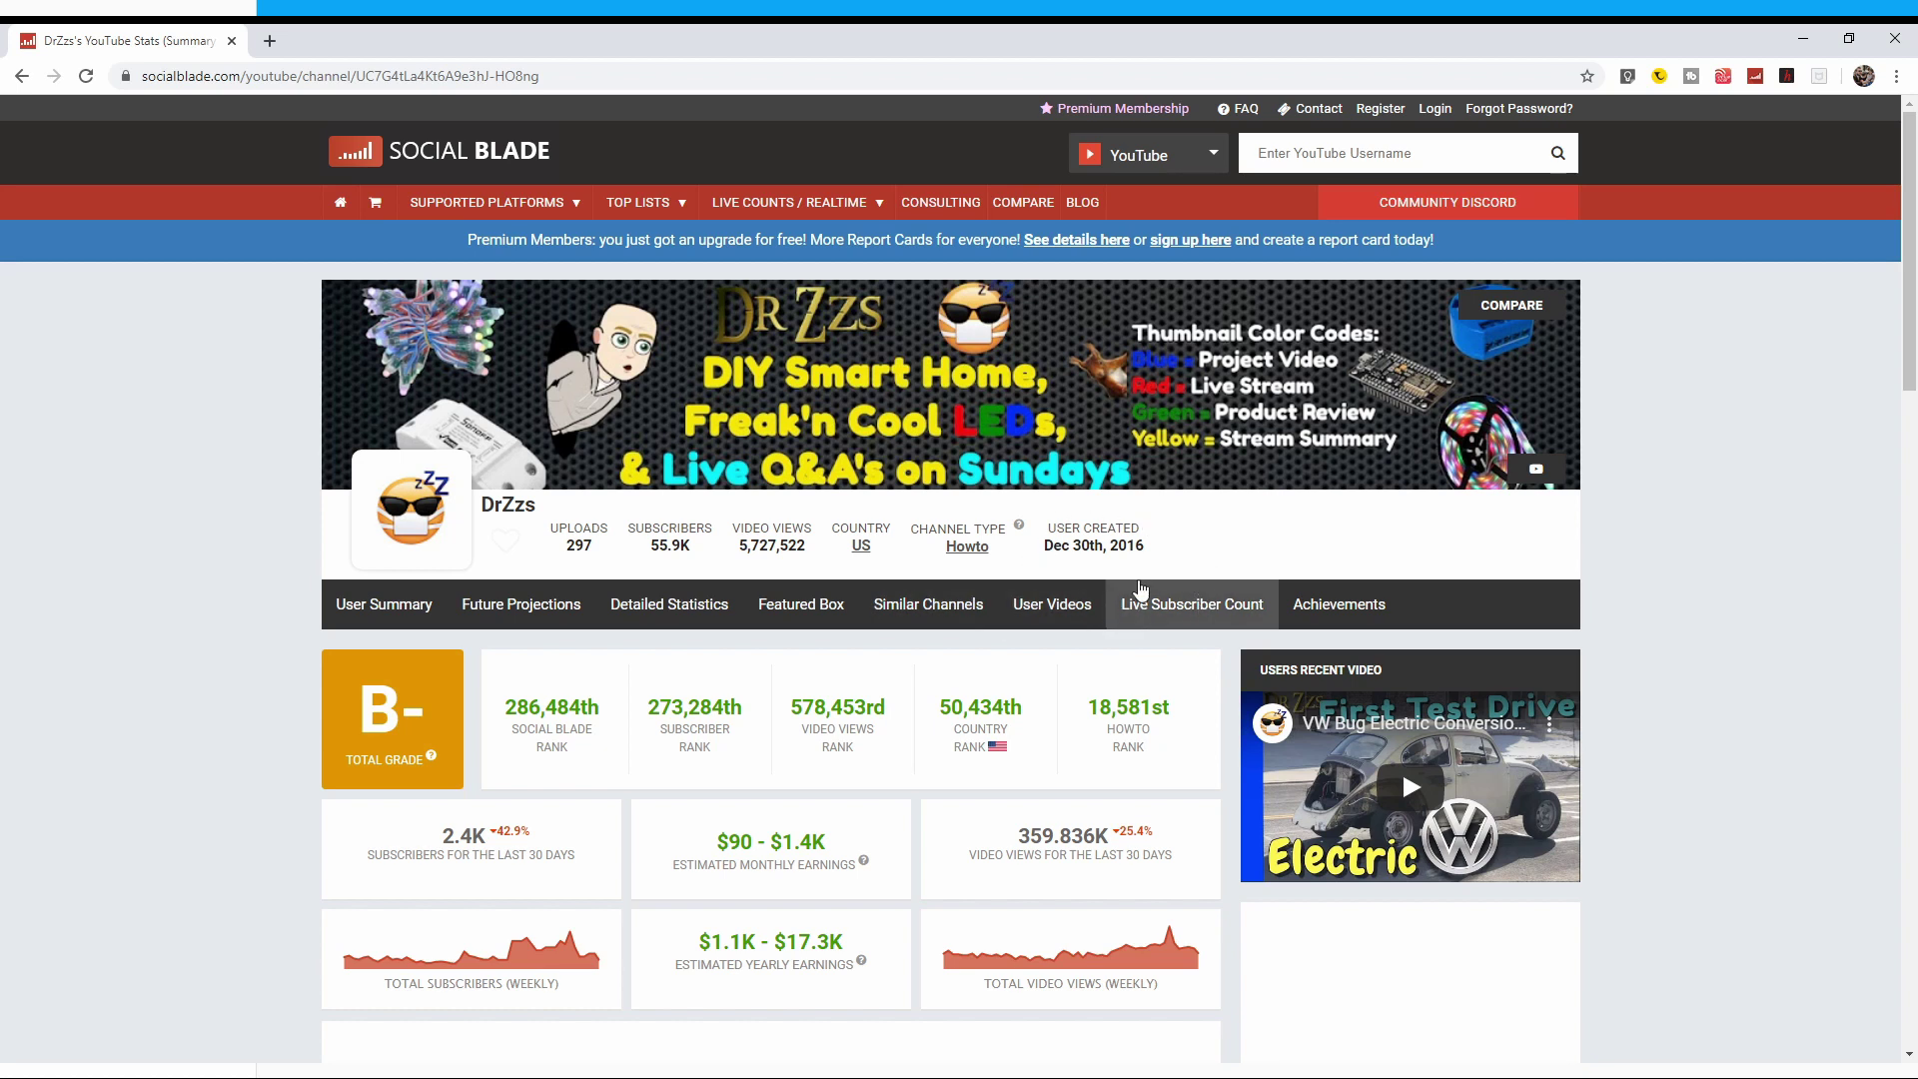
Step: Select the DrZzs channel ID in the page URL
scroll(1082, 634, "down", 2)
mouse_move(359, 759)
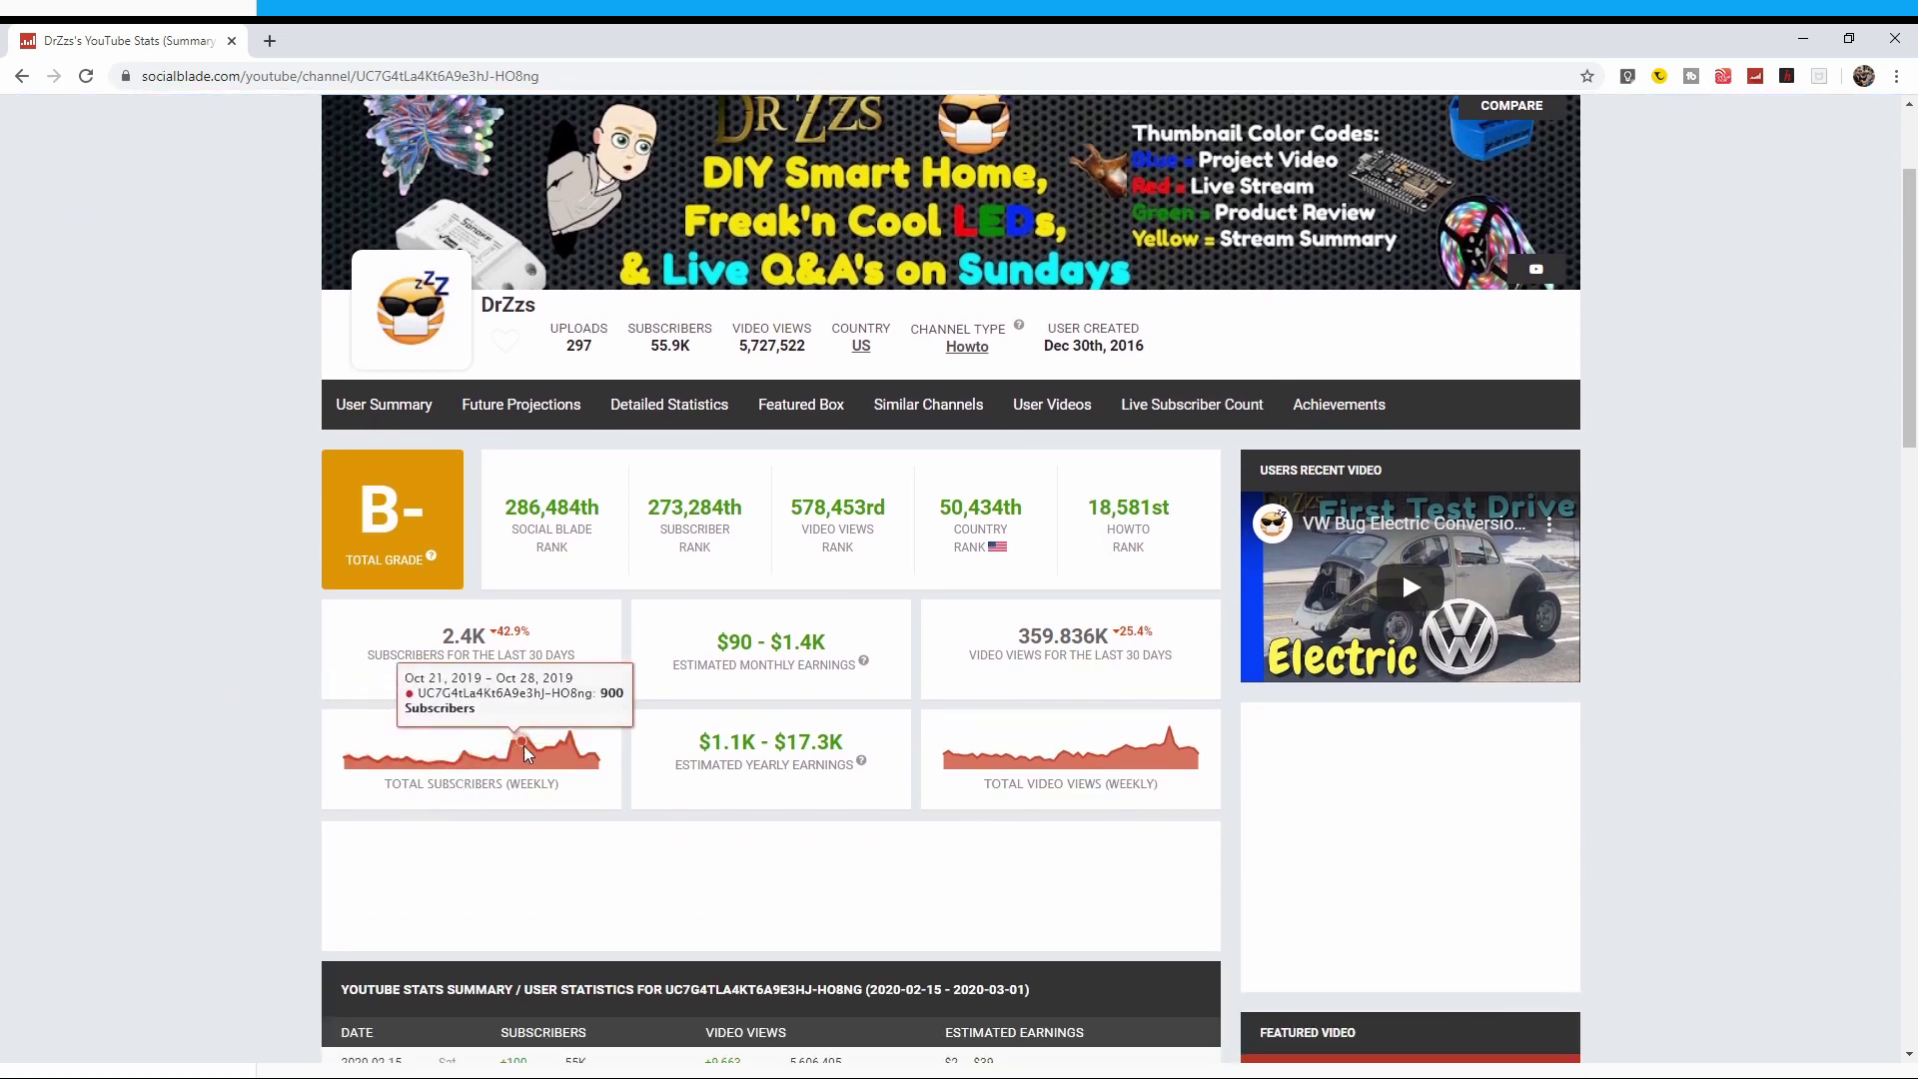
mouse_move(1183, 745)
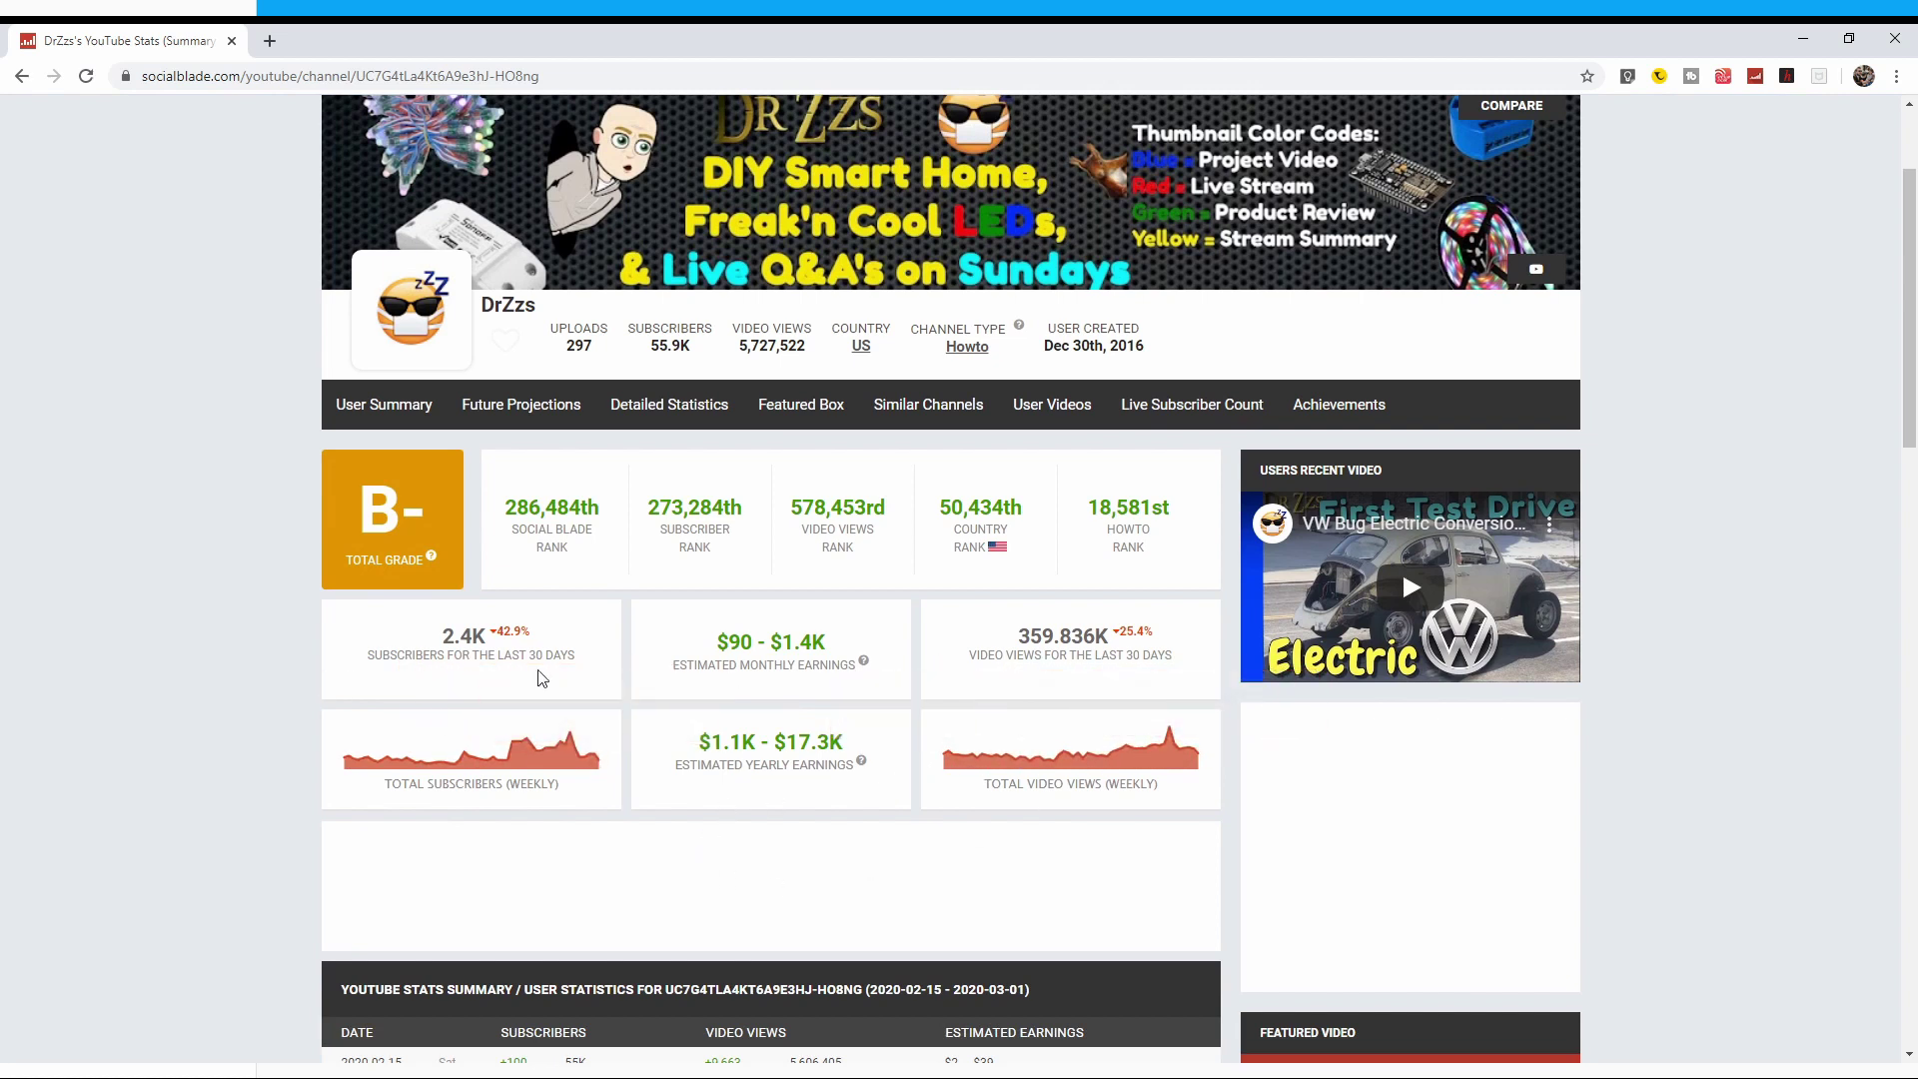
scroll(664, 646, "up", 1)
scroll(664, 647, "up", 2)
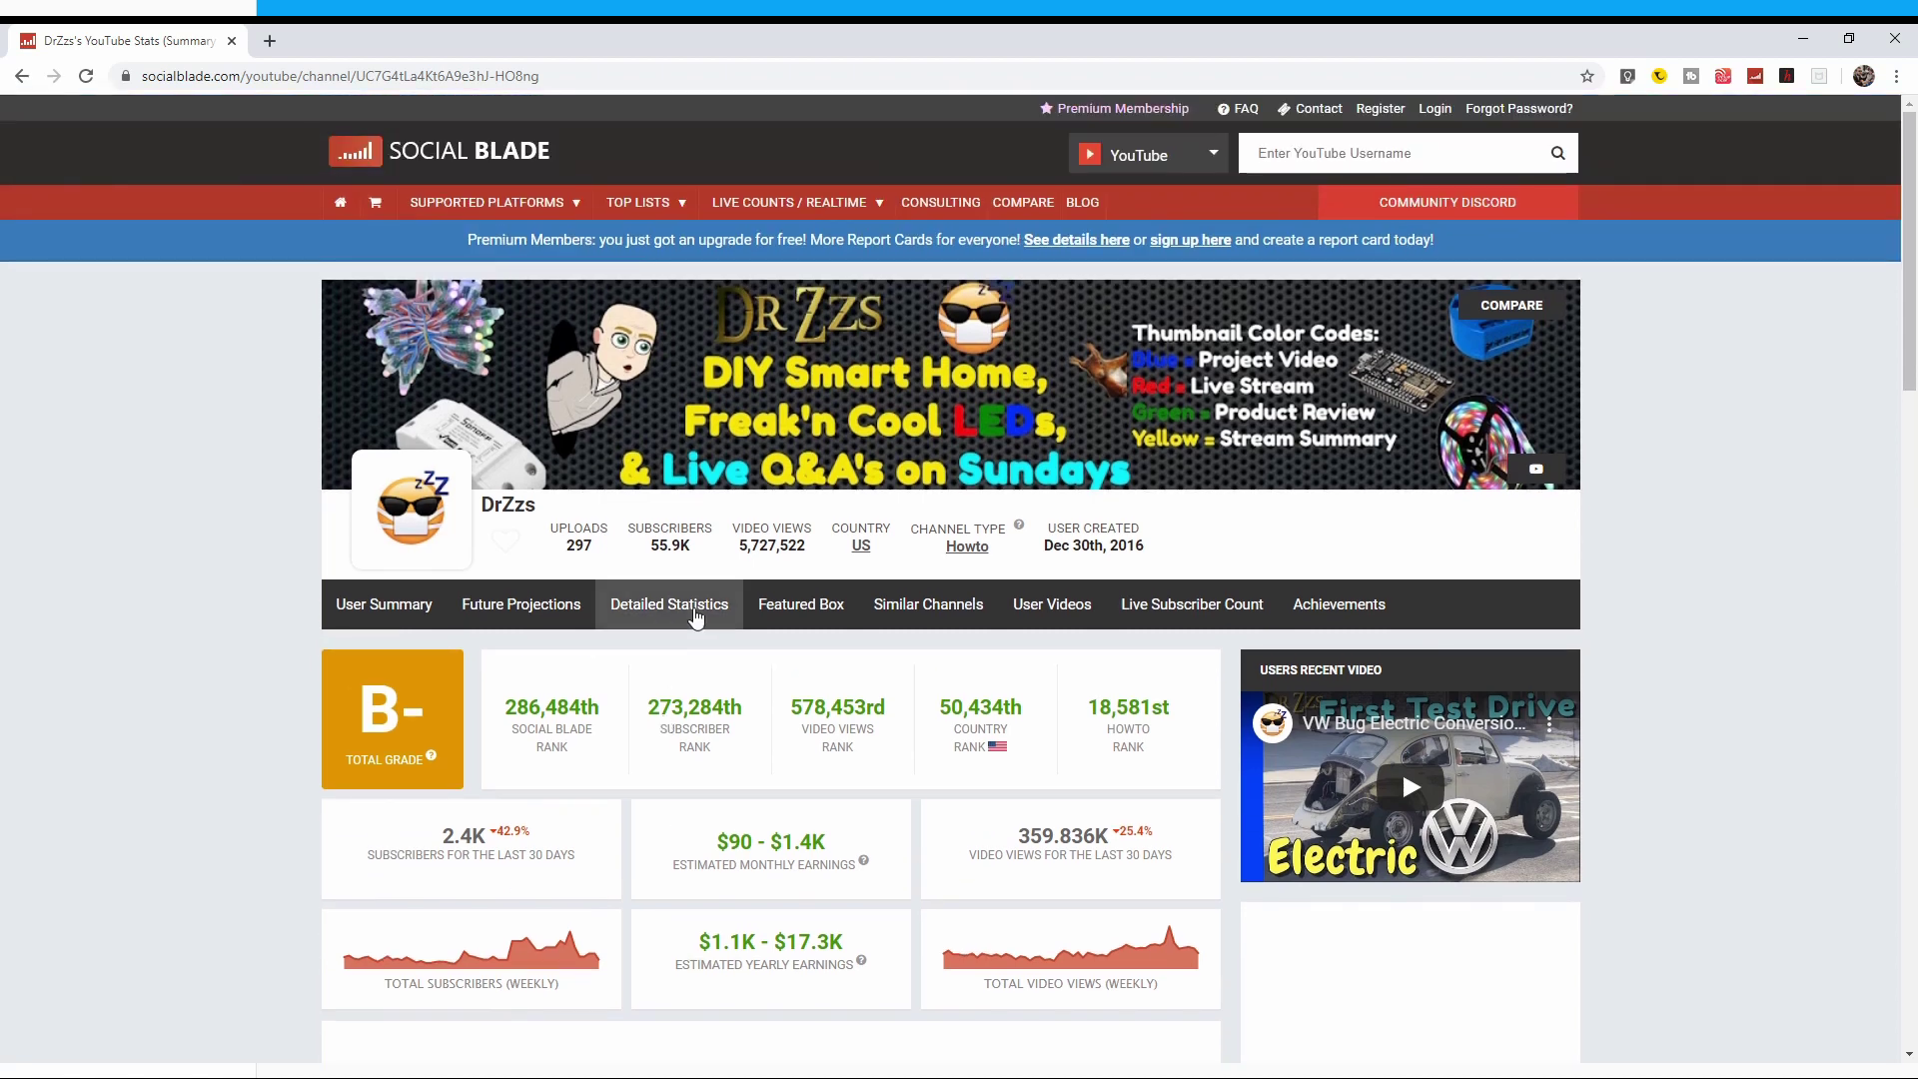
left_click_drag(583, 80, 356, 78)
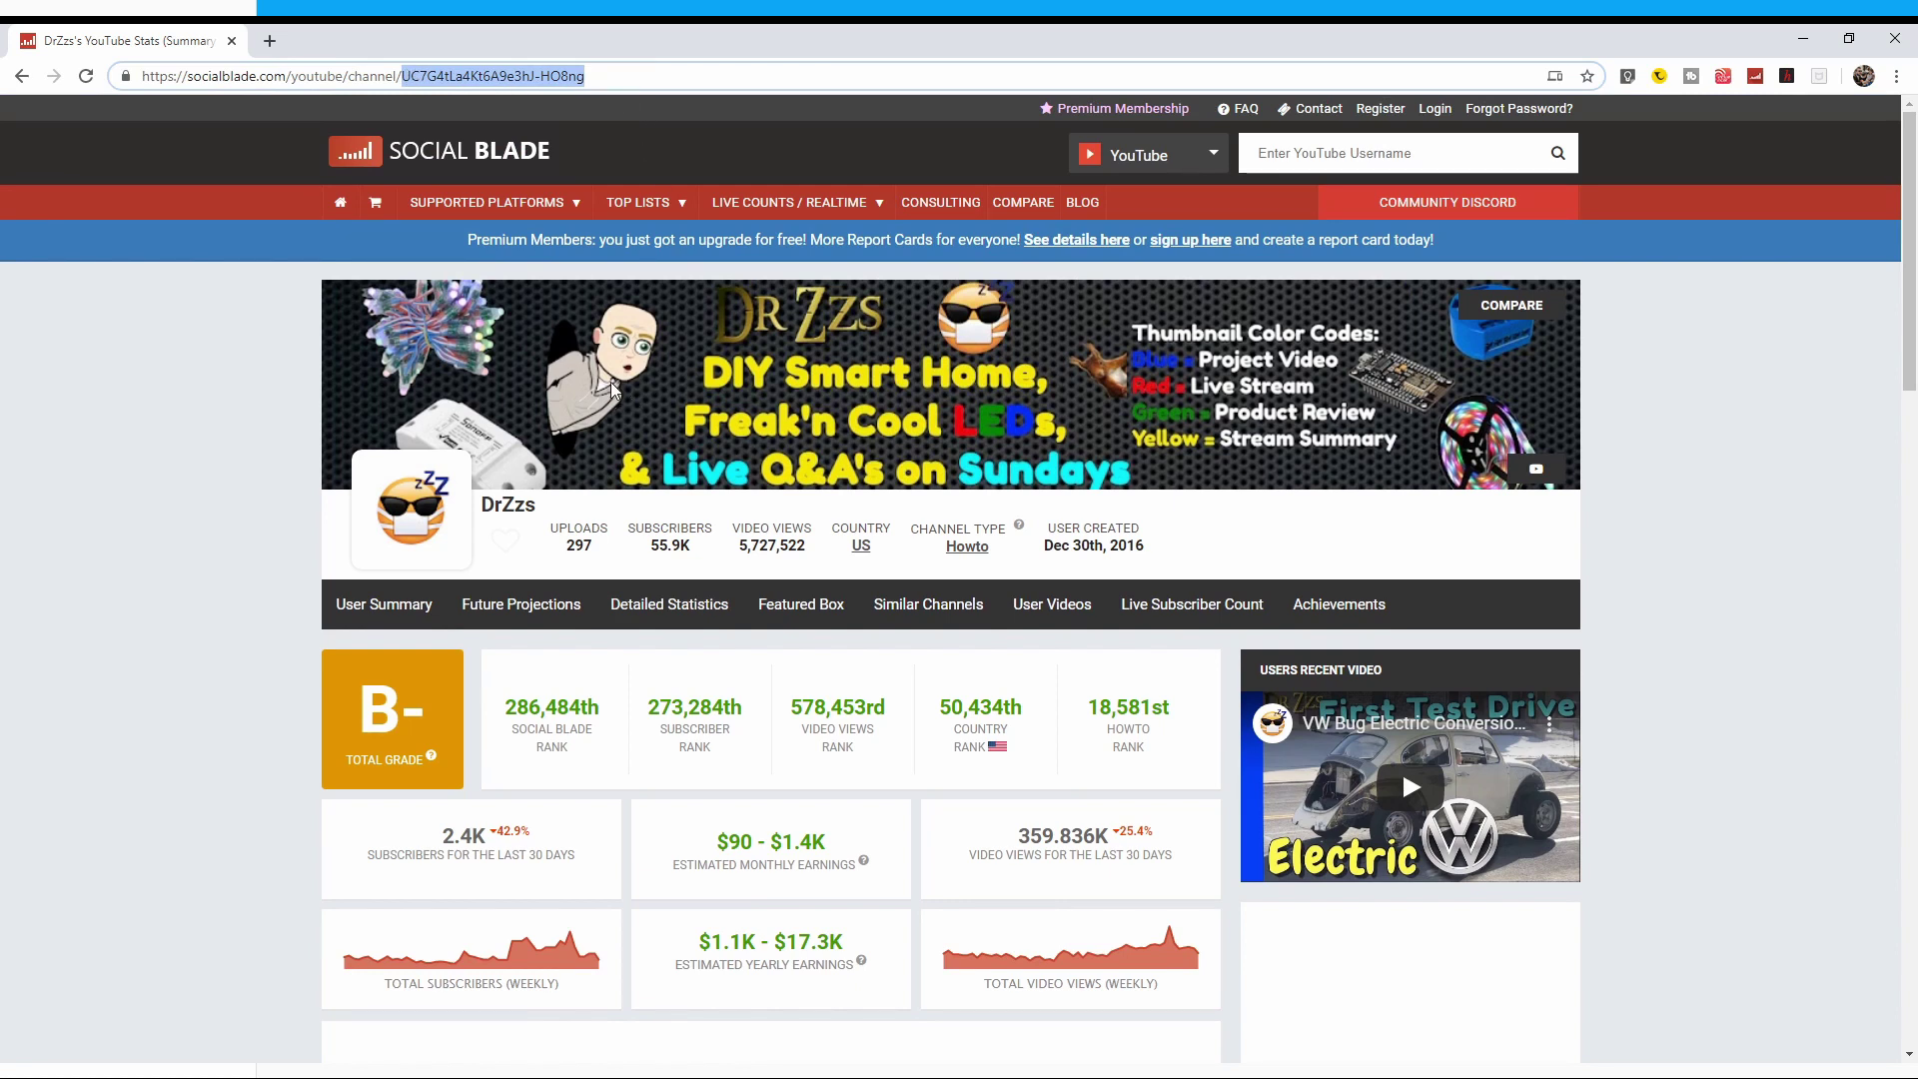
Step: Look up BeardedTinker on Social Blade and copy its channel ID from the URL
left_click(1344, 150)
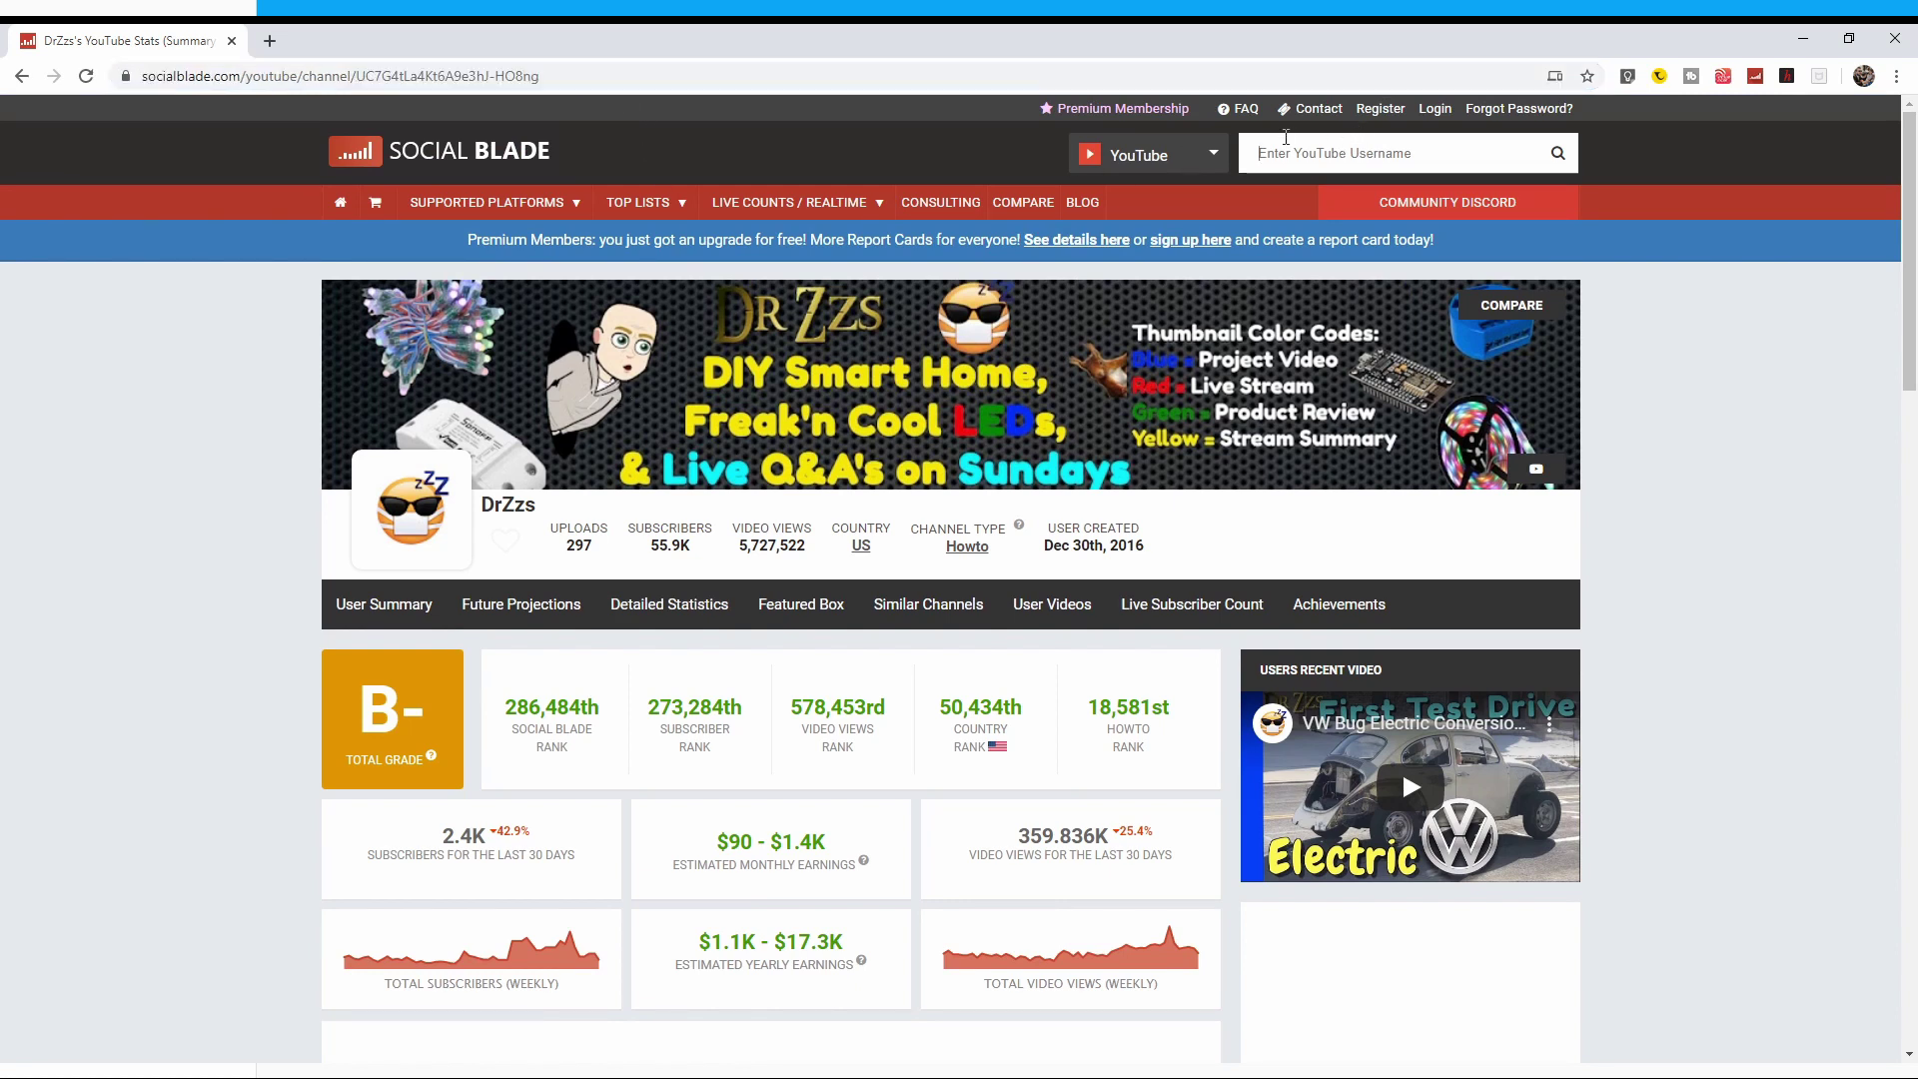
type("BeardedTinker")
key("Return")
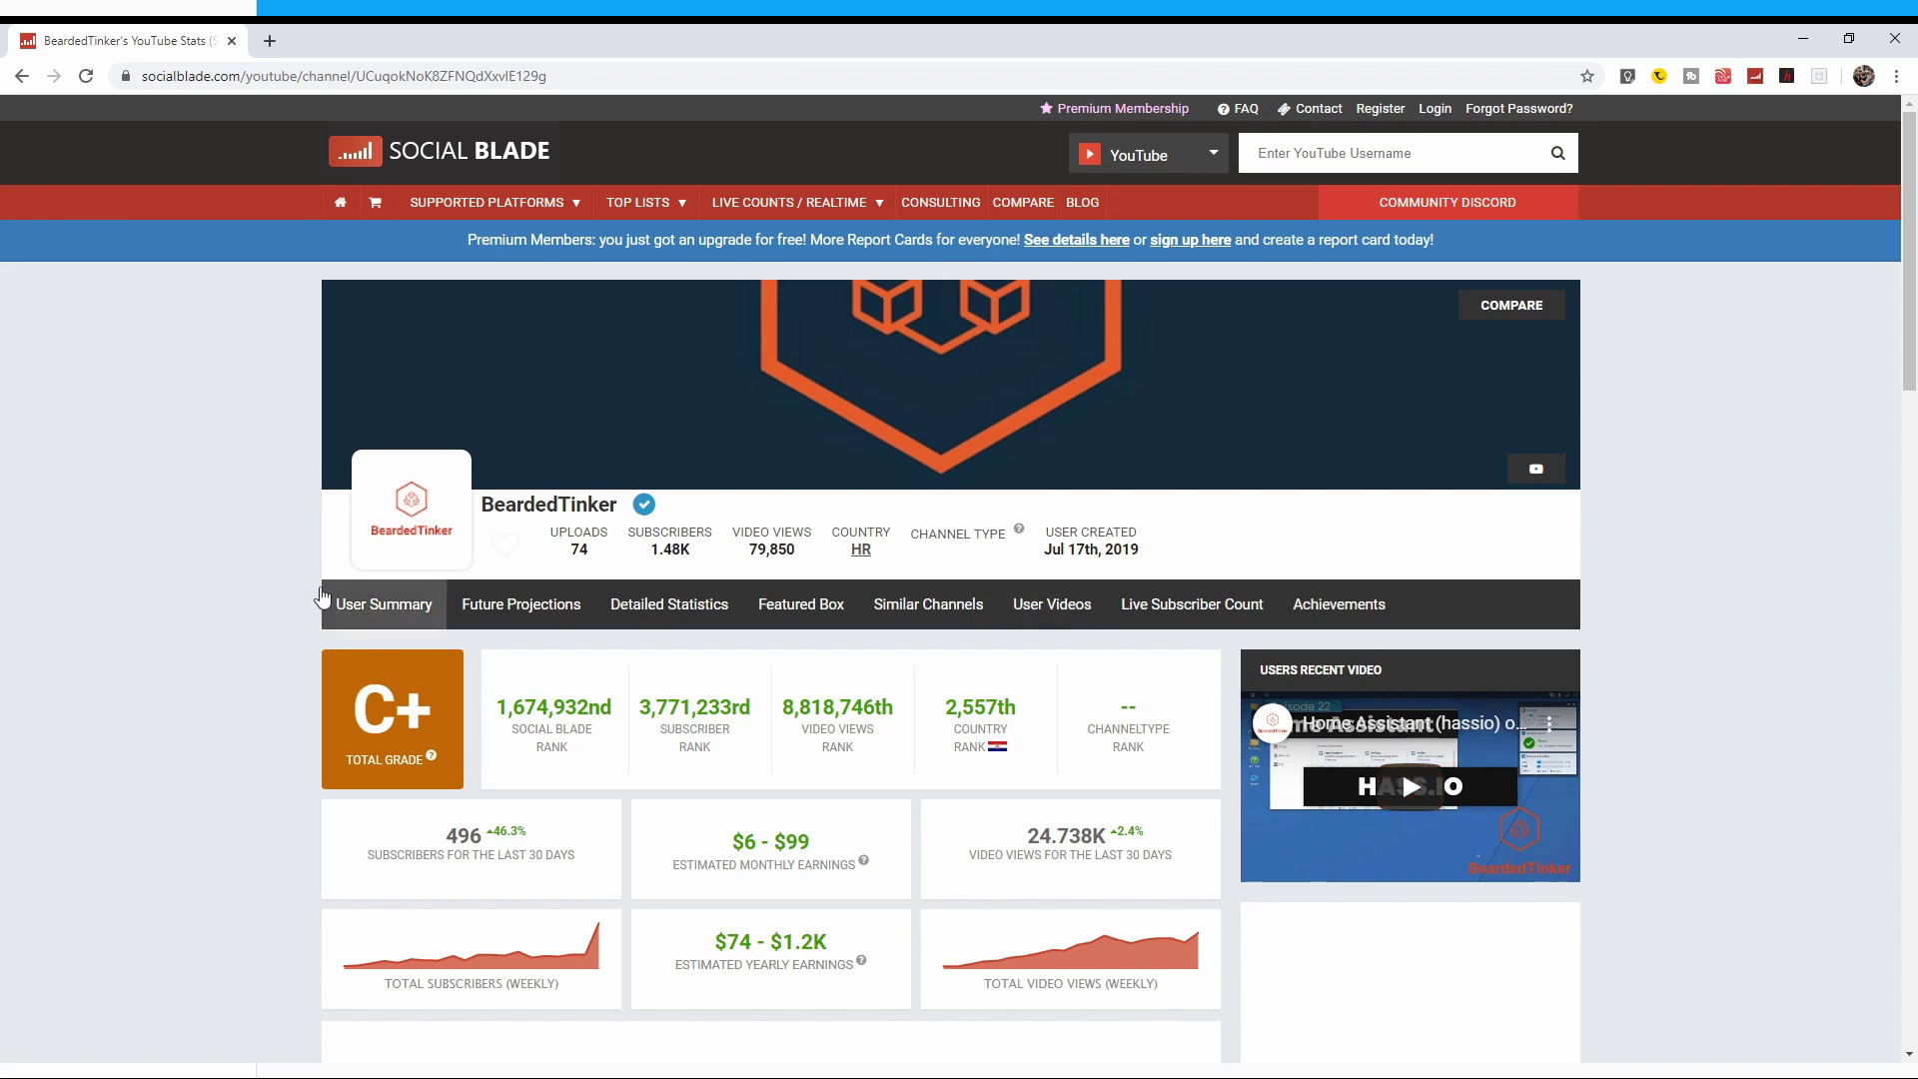
left_click_drag(358, 75, 550, 76)
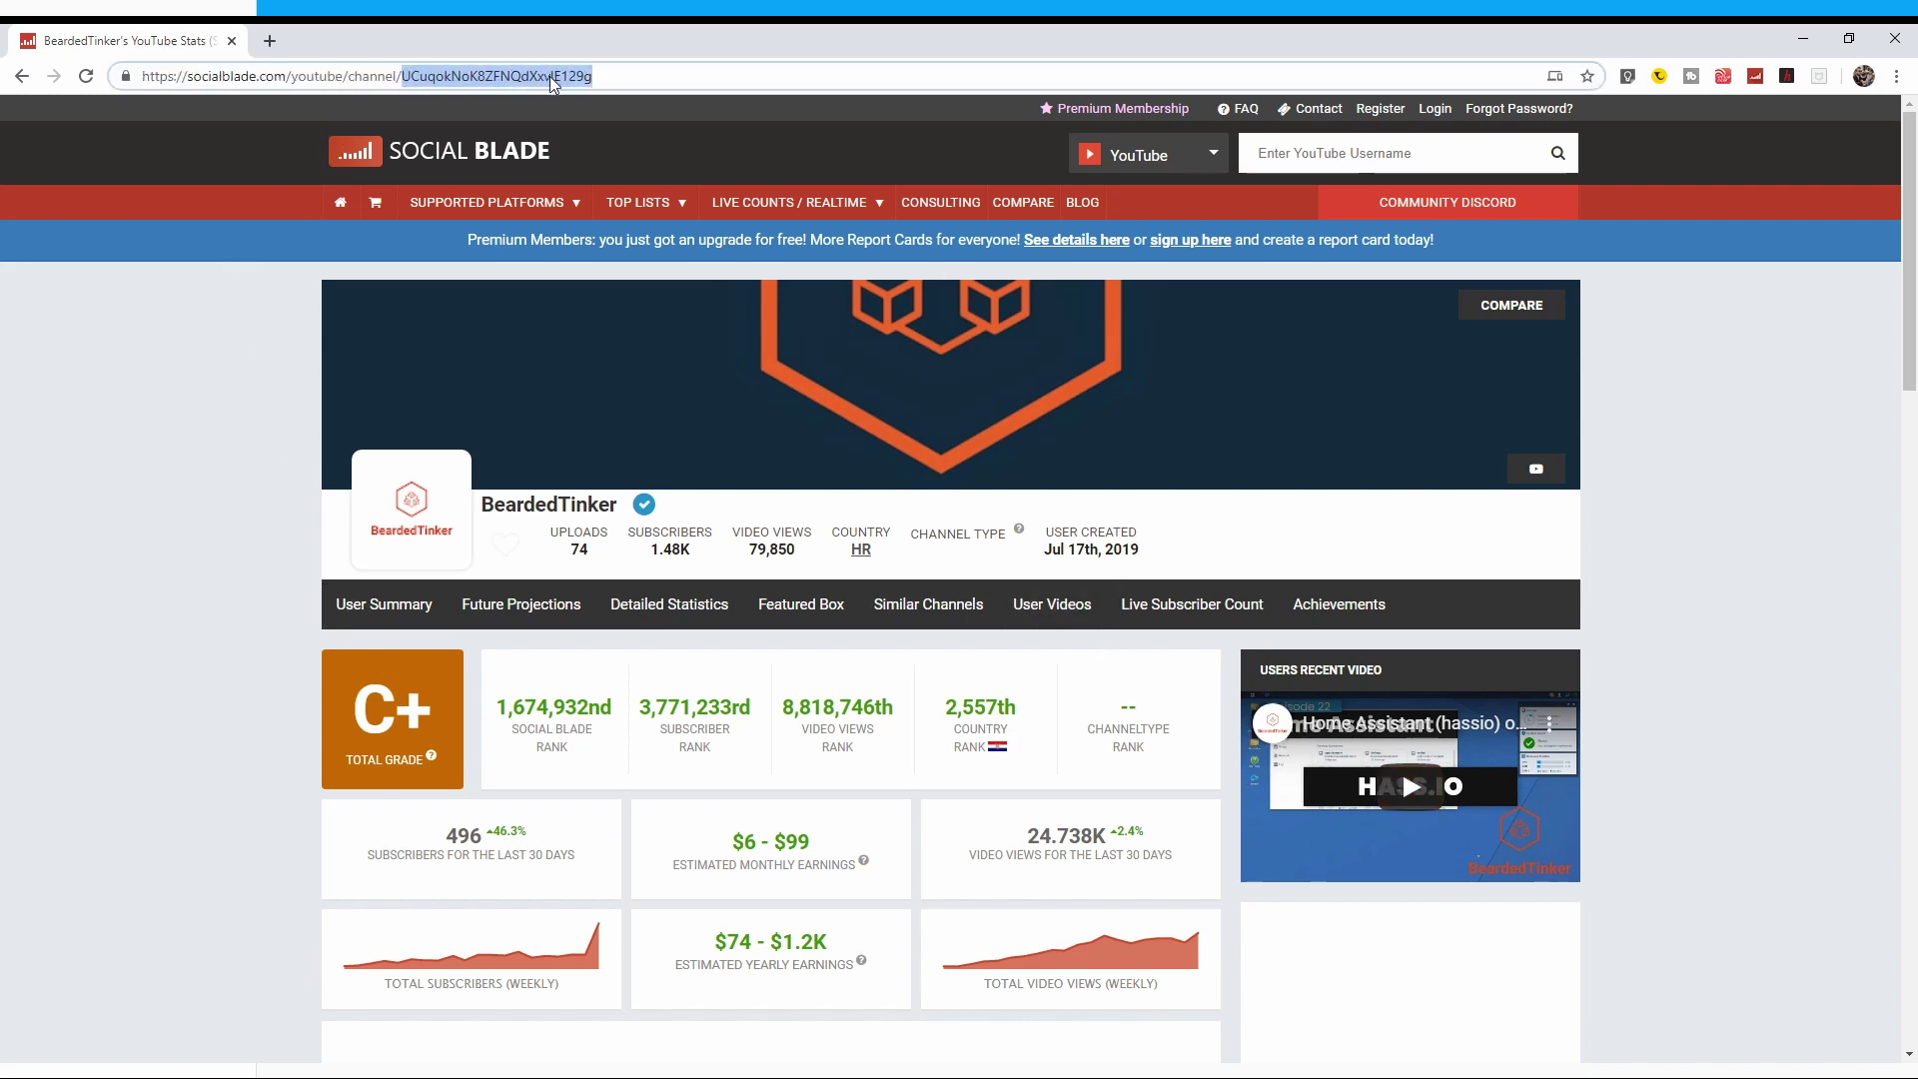
key("alt+Tab")
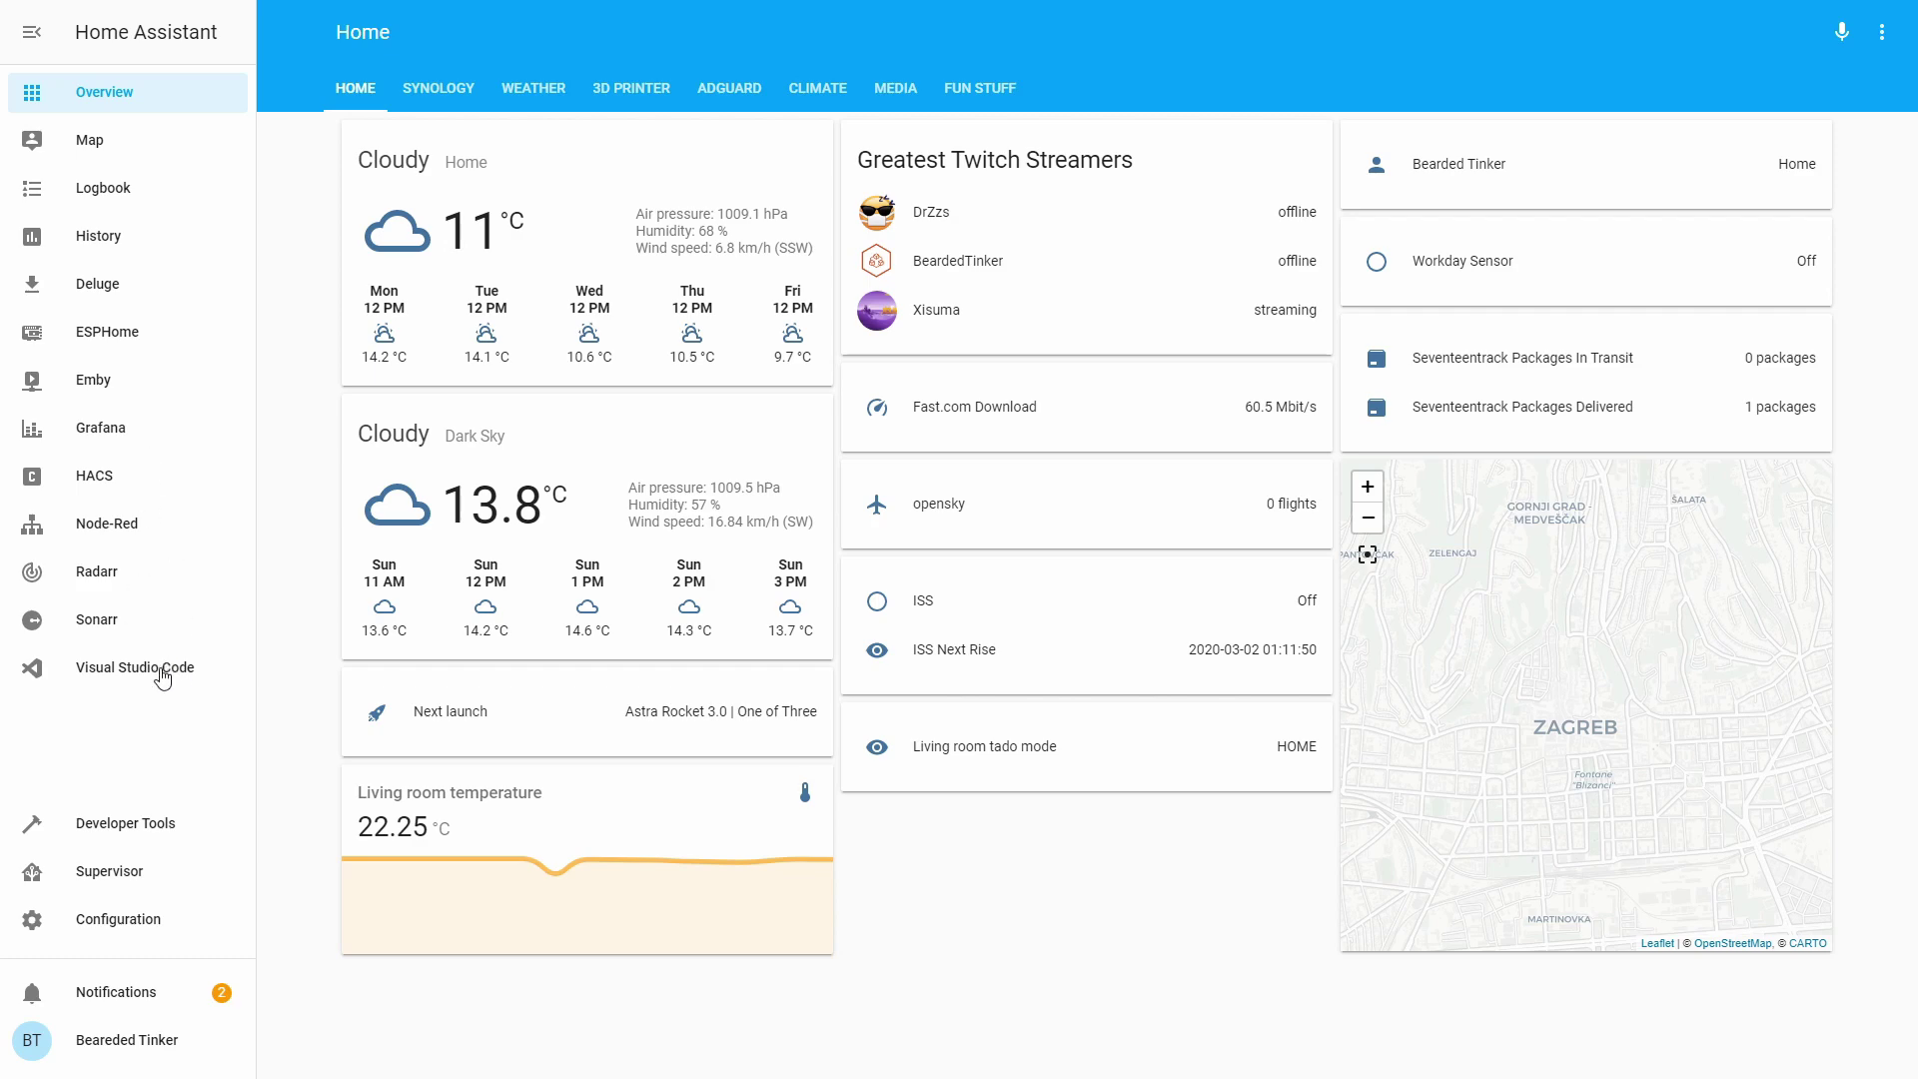
Step: In Visual Studio Code, add a '# SocialBlade' line below the co2signal sensor in sensor.yaml
left_click(163, 667)
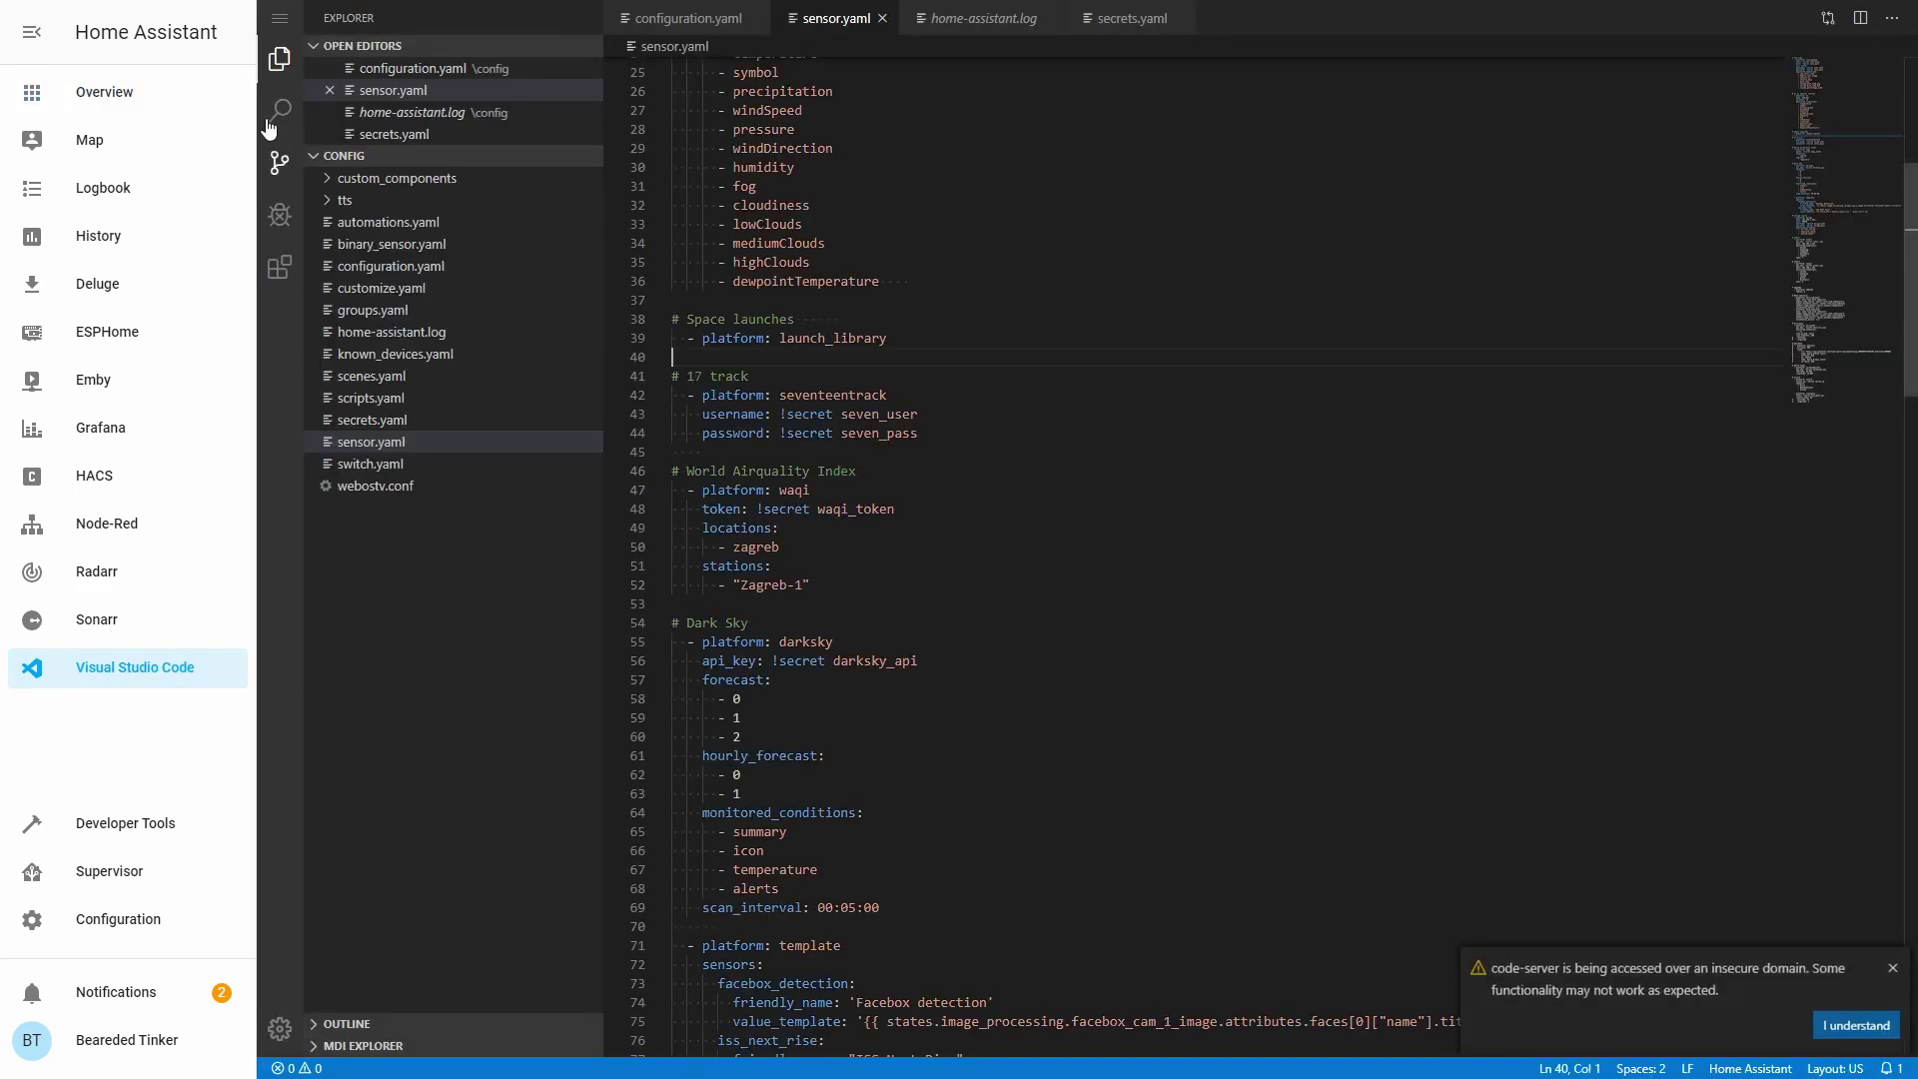
left_click(837, 382)
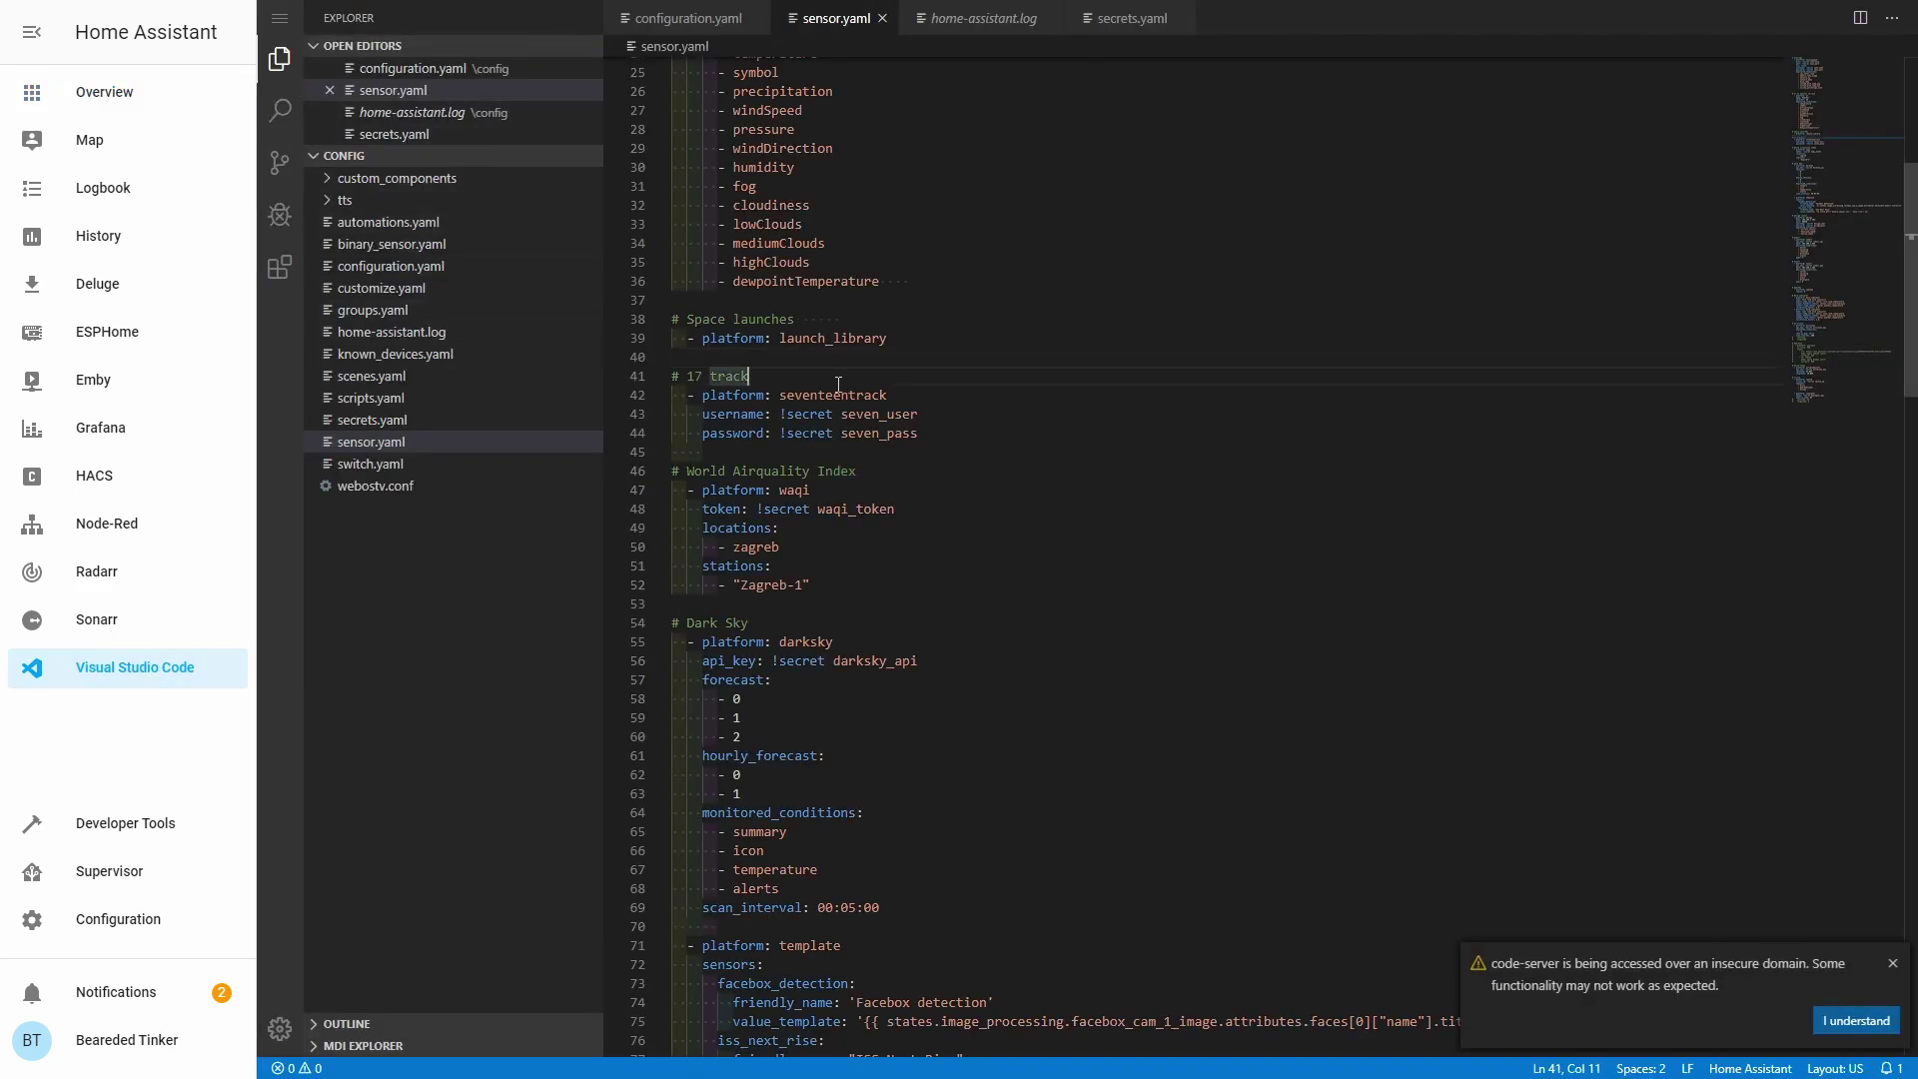
scroll(849, 380, "down", 1)
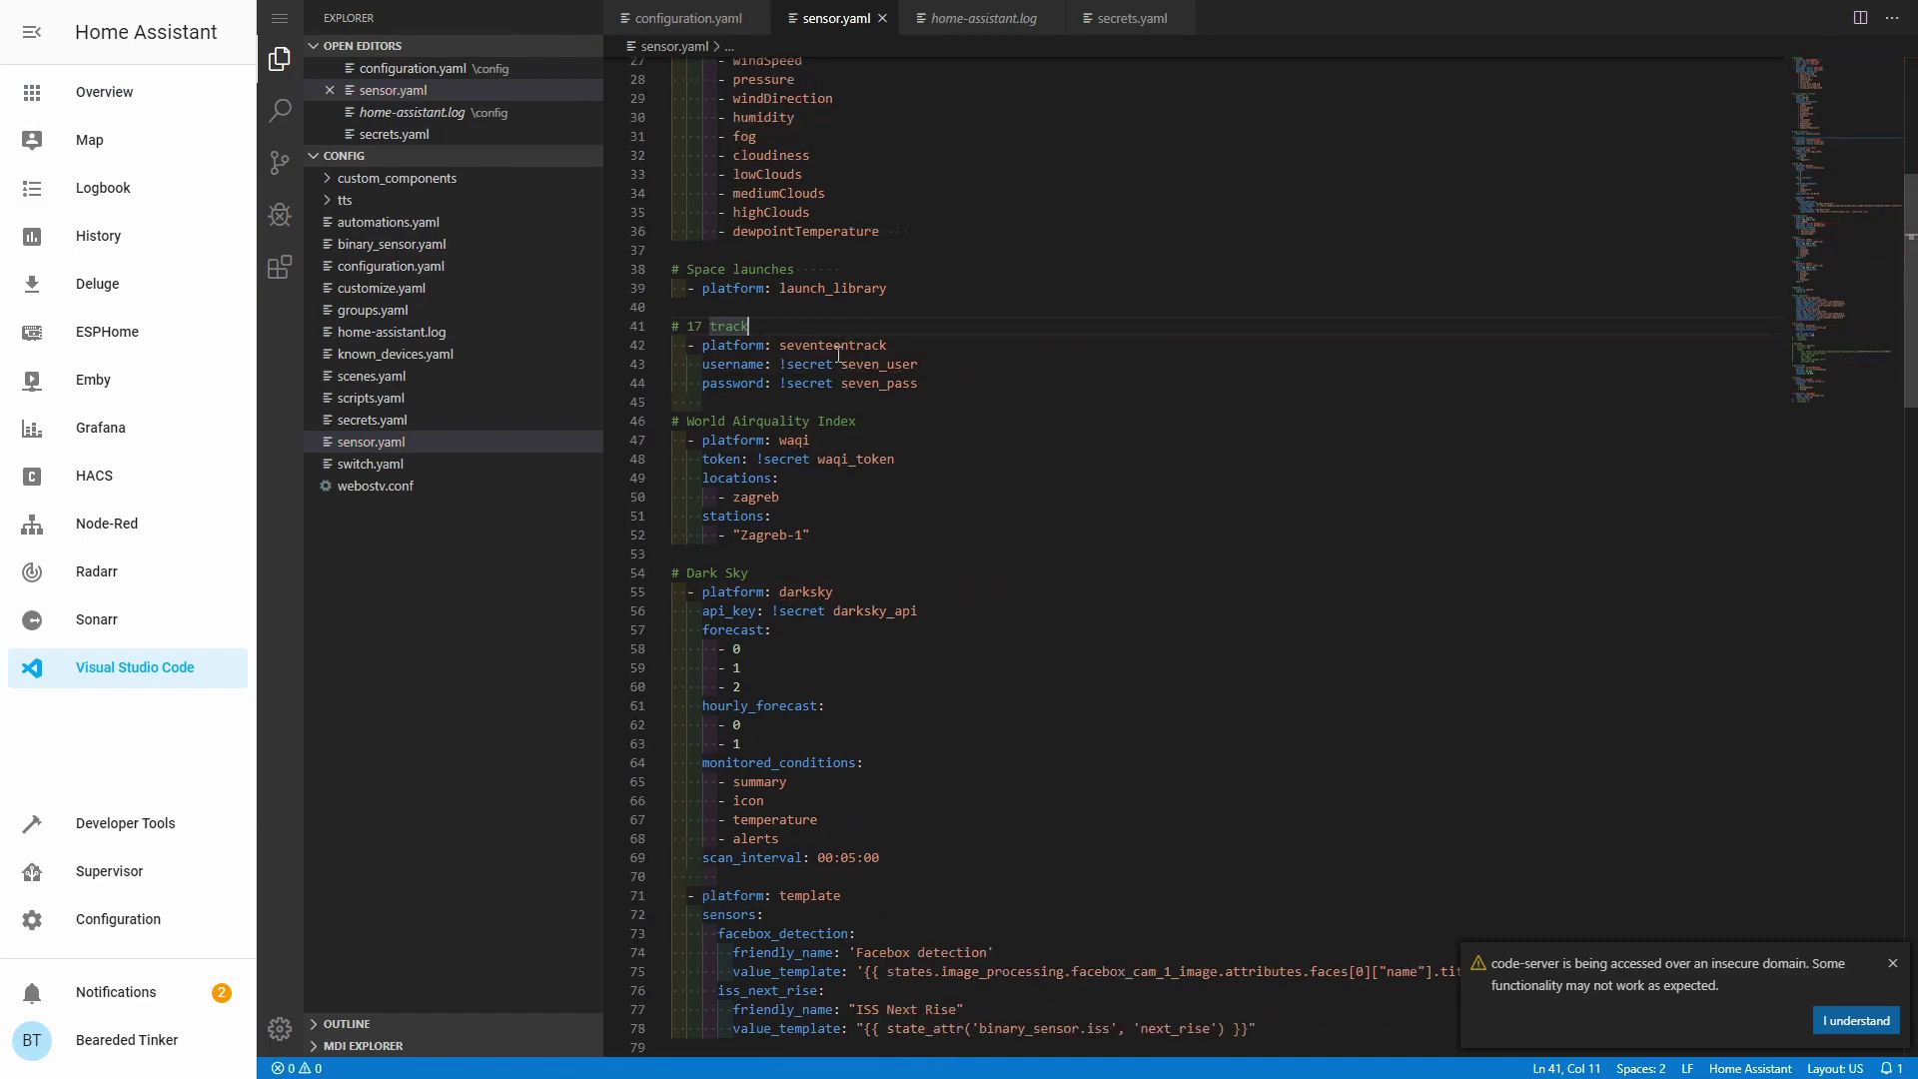
scroll(838, 355, "down", 5)
scroll(838, 355, "down", 20)
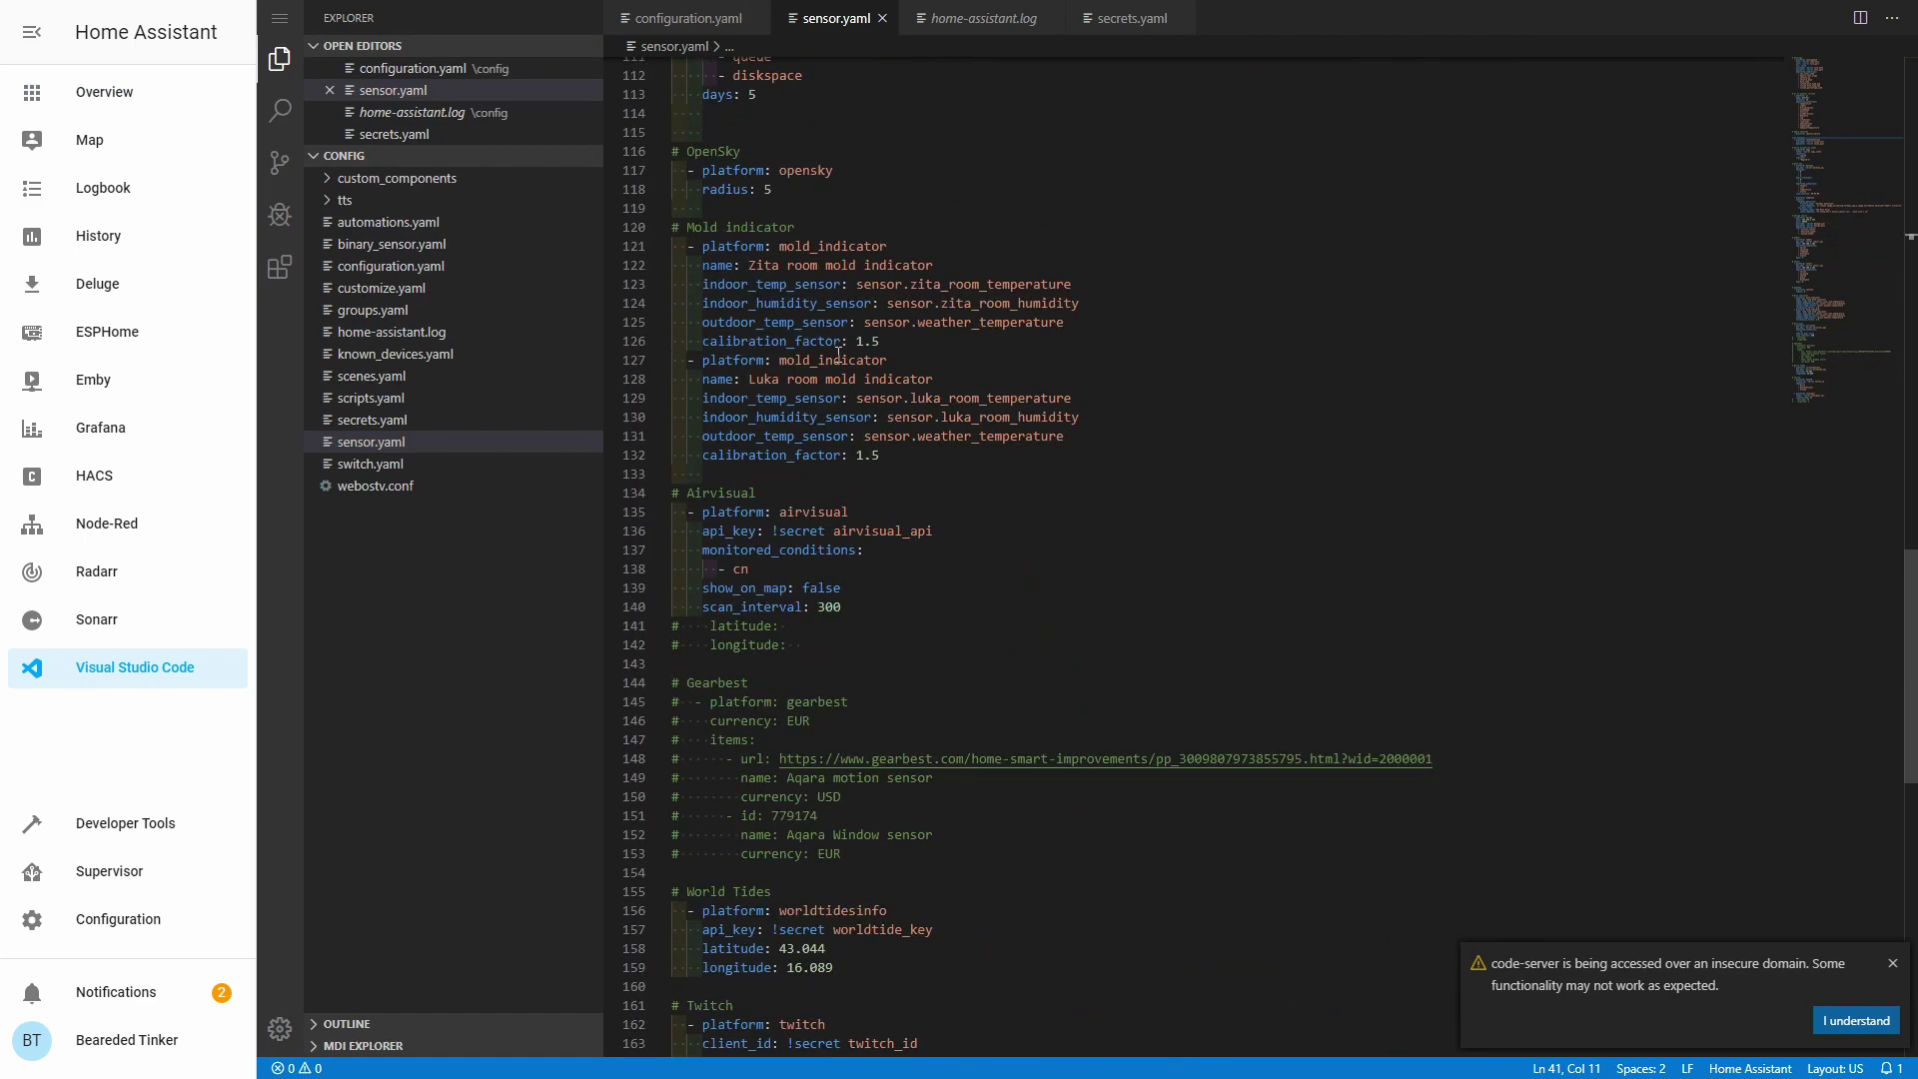
scroll(838, 348, "down", 4)
left_click(804, 434)
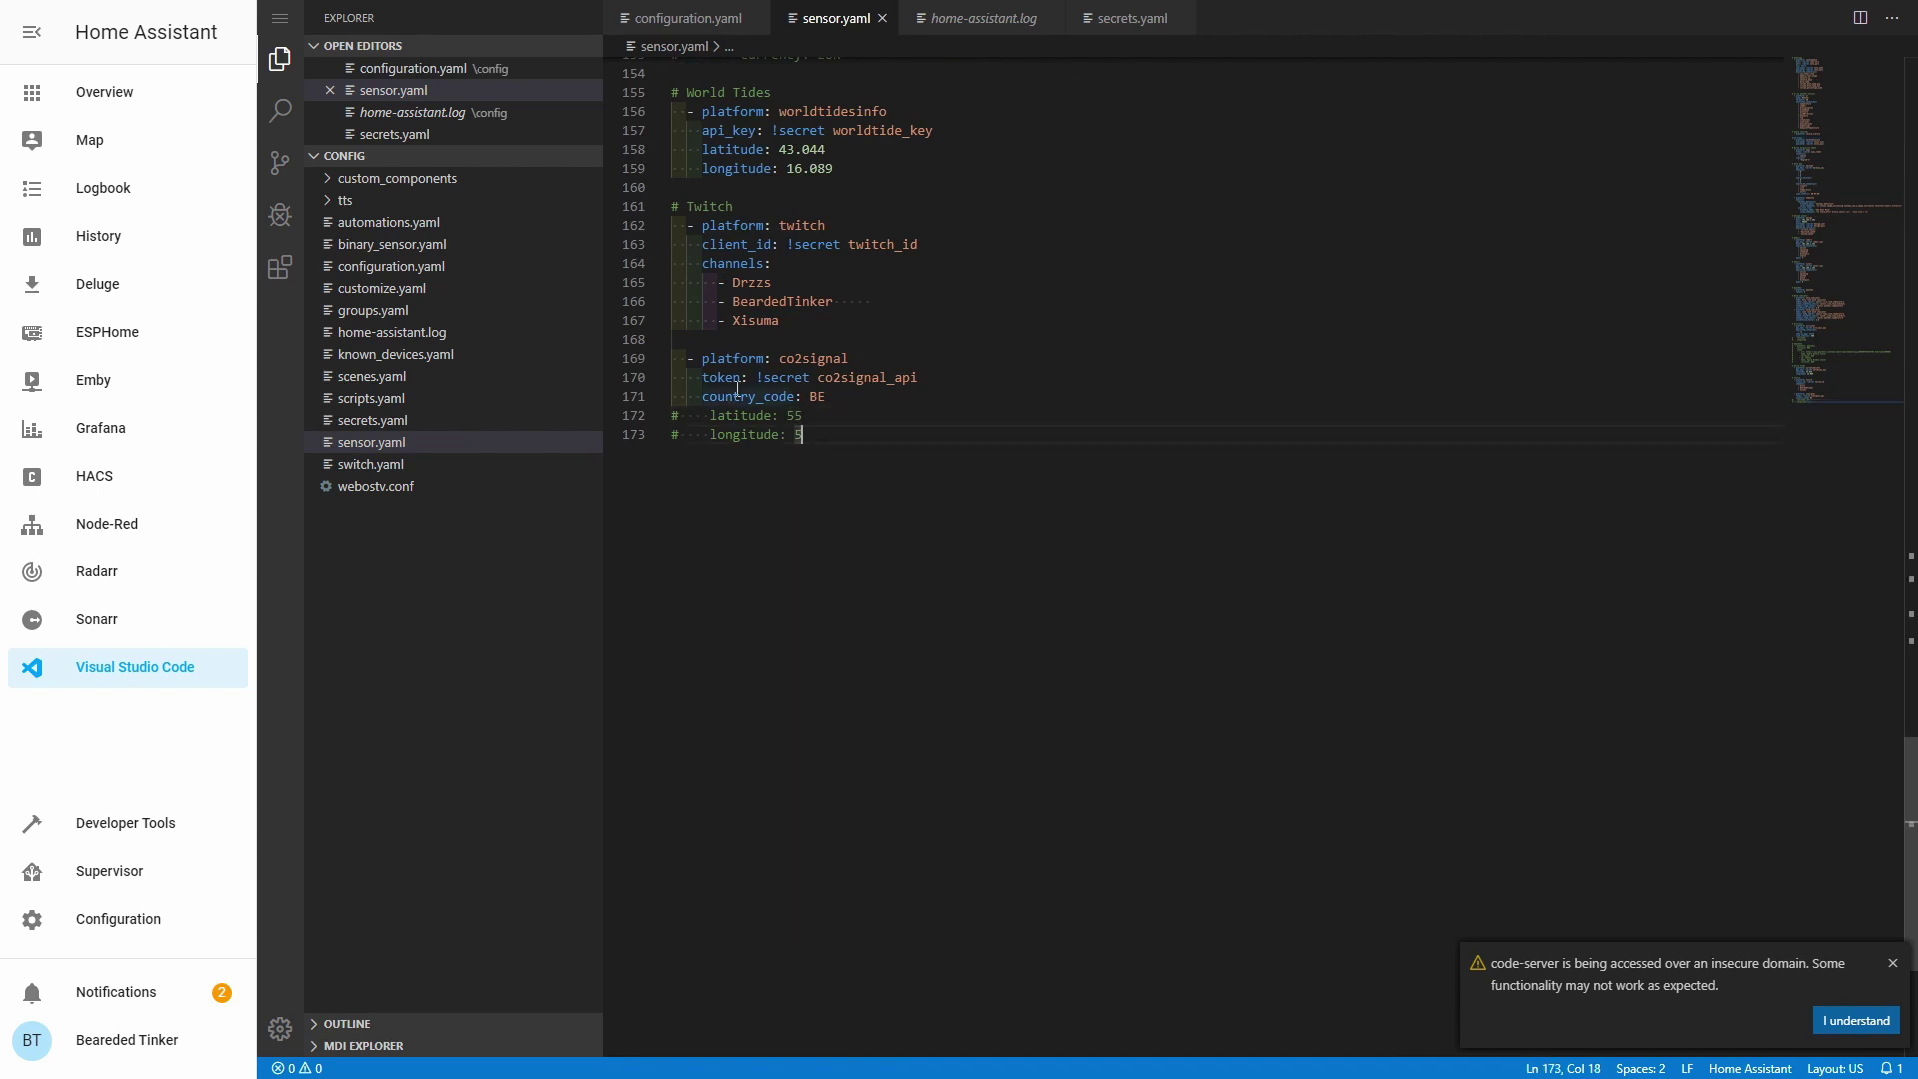
key("Return")
key("Return")
type("# SocialBlade")
key("Return")
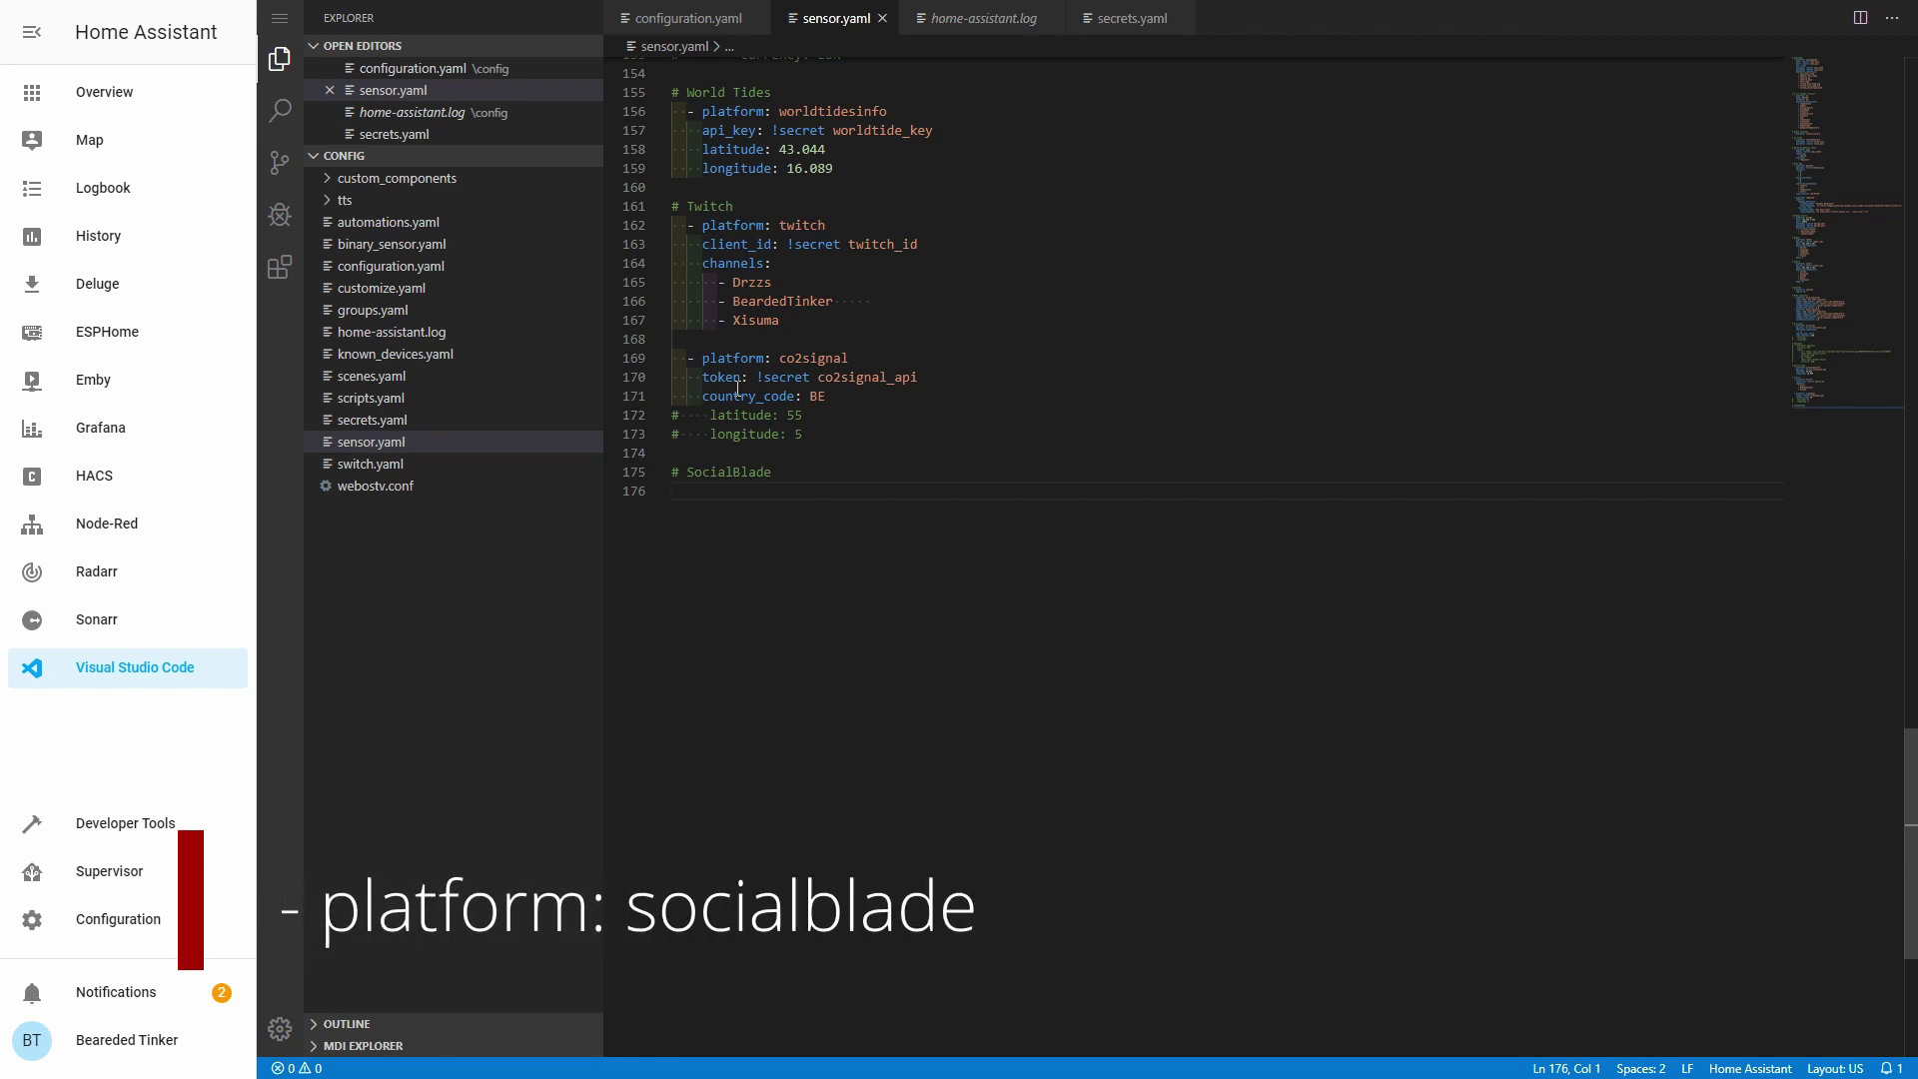
Step: Enter '- platform: socialblade' and 'channel_id:' with the pasted channel ID in sensor.yaml
type("- ")
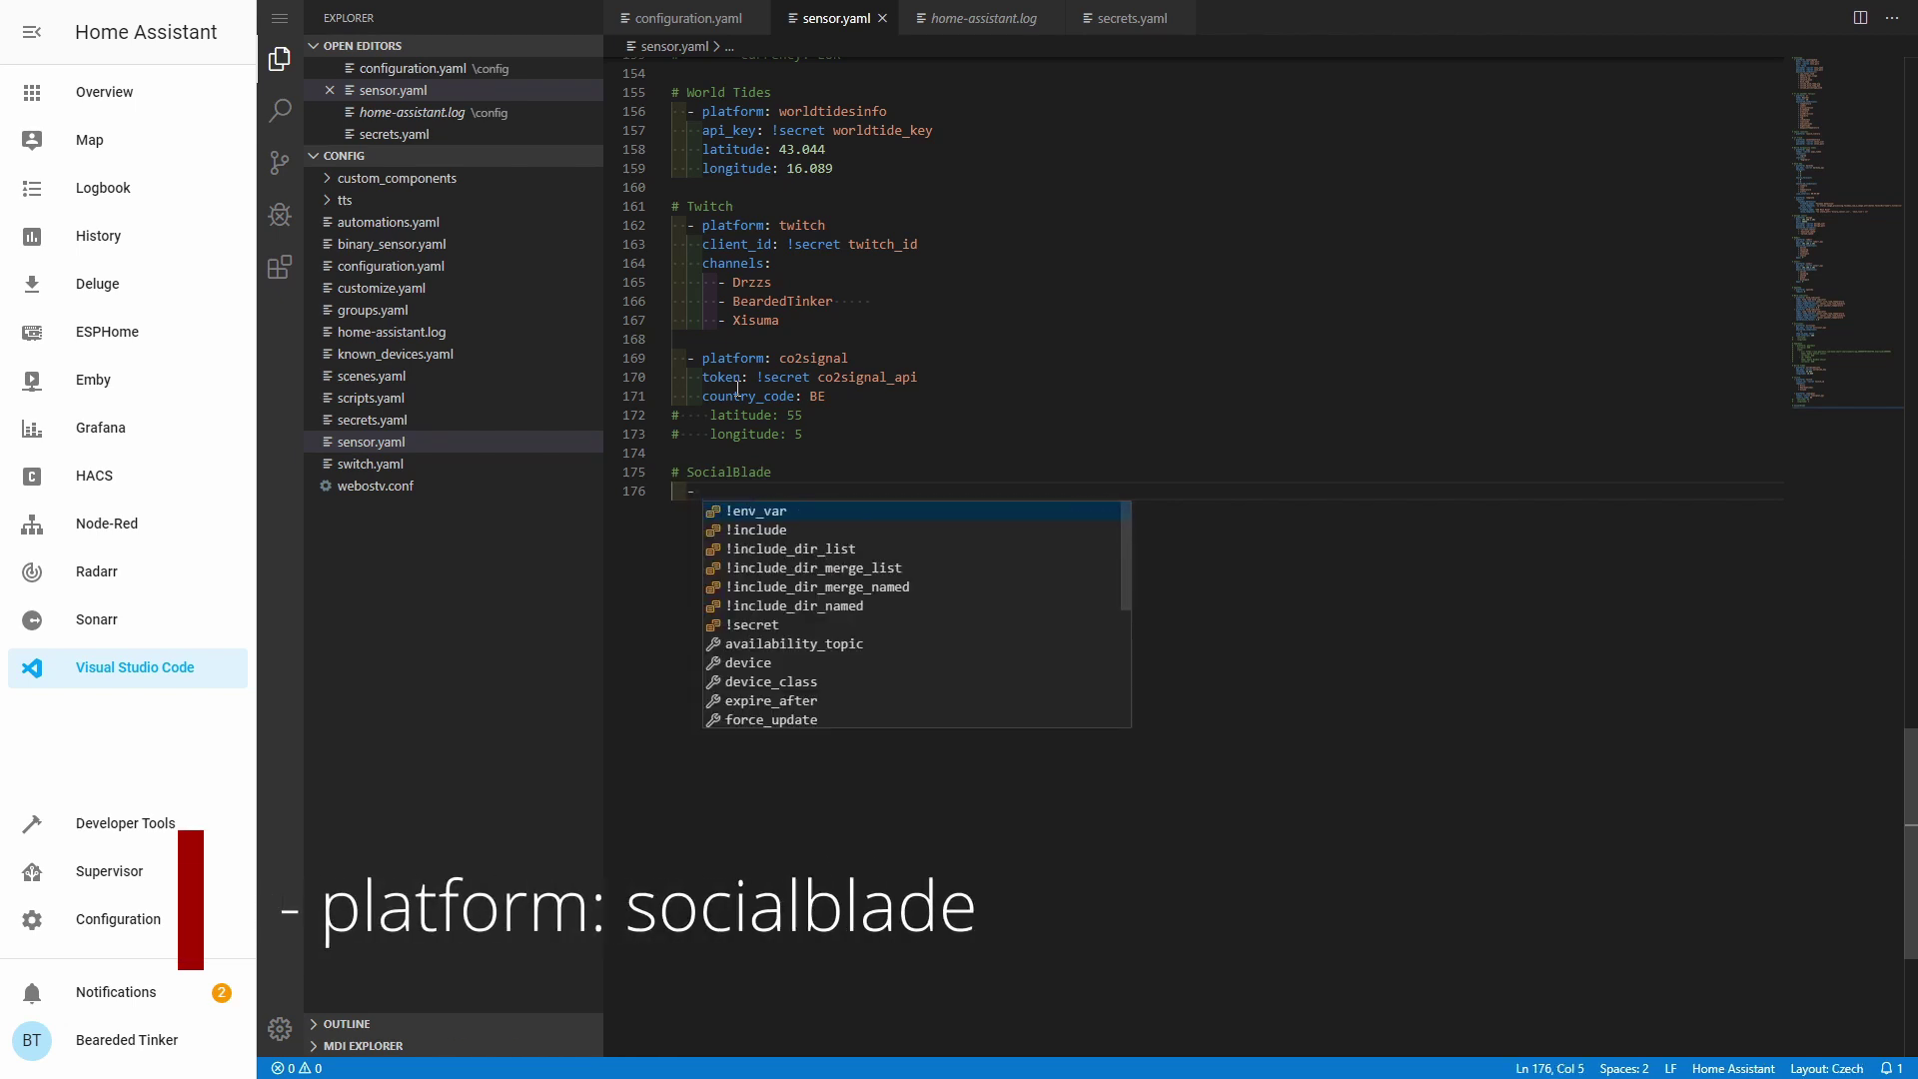
type("pla")
key("BackSpace")
key("BackSpace")
type("platform: so")
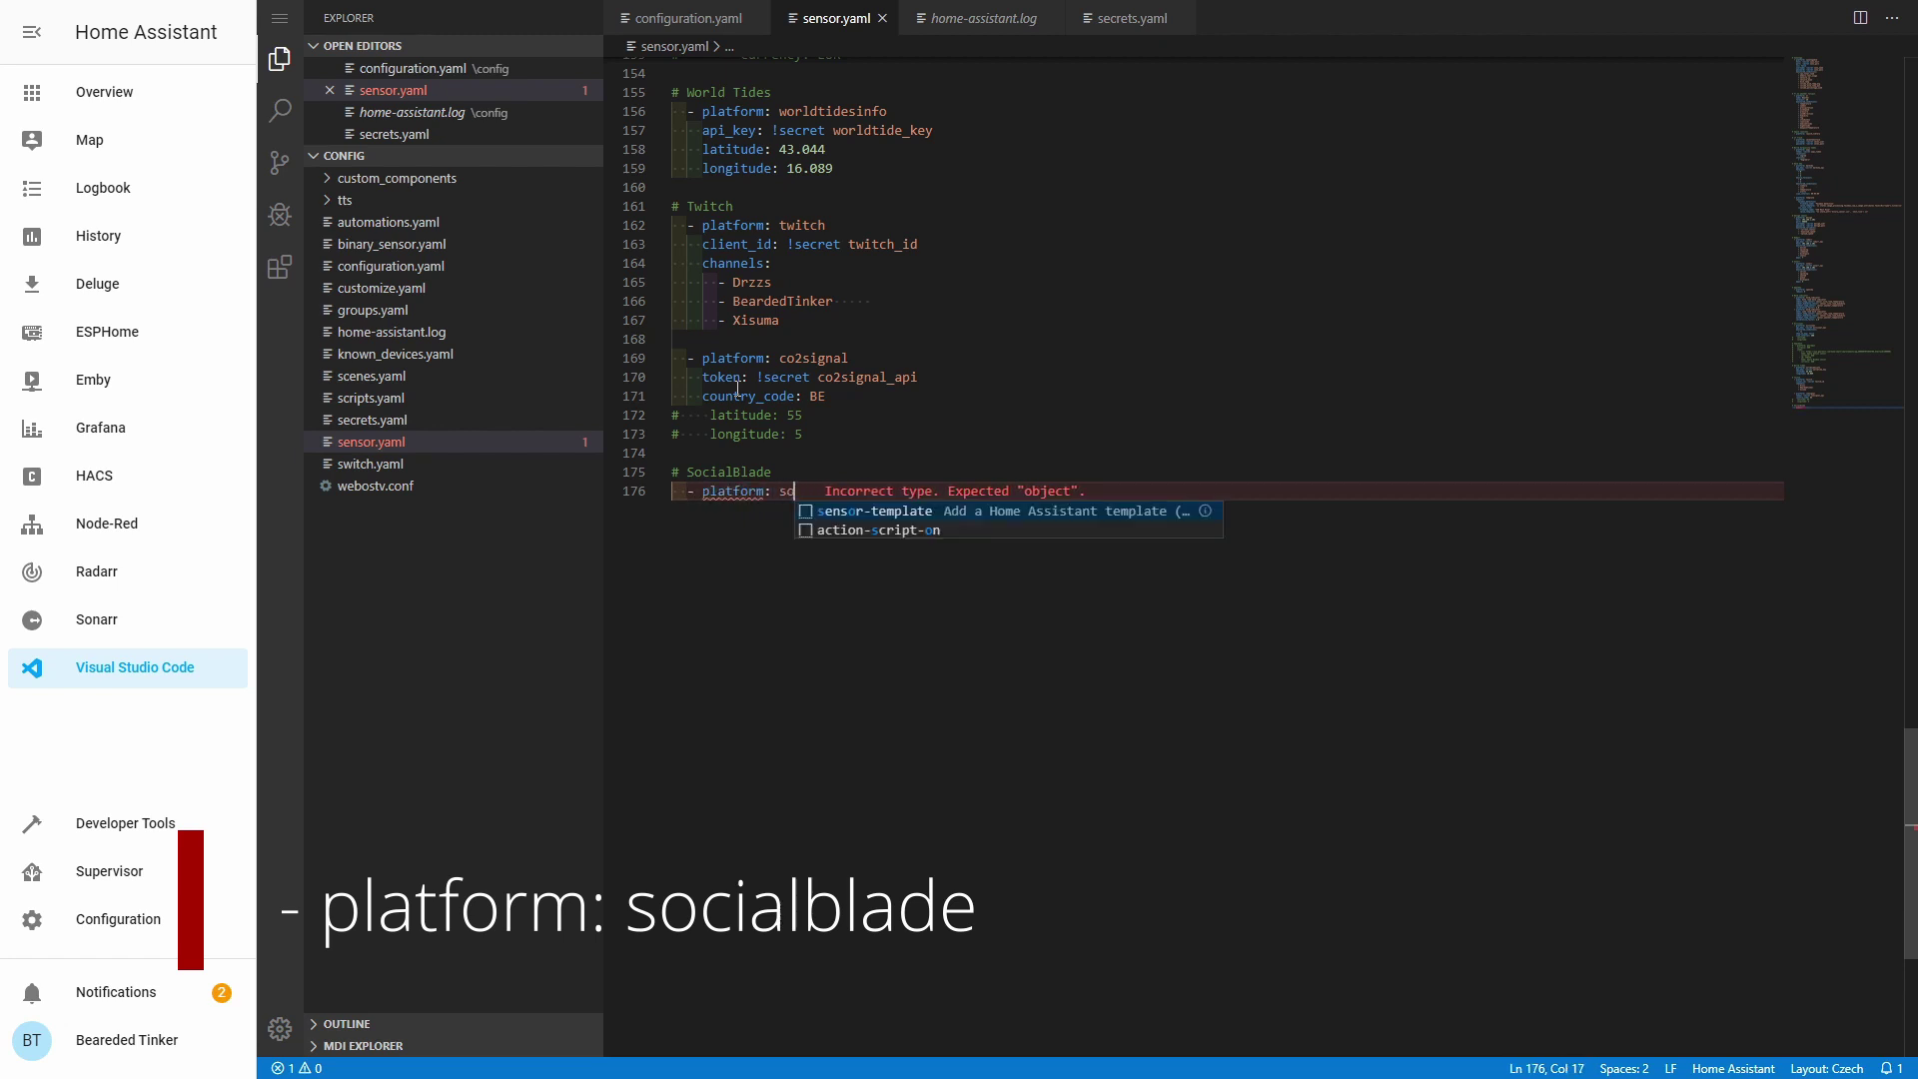
type("cialb")
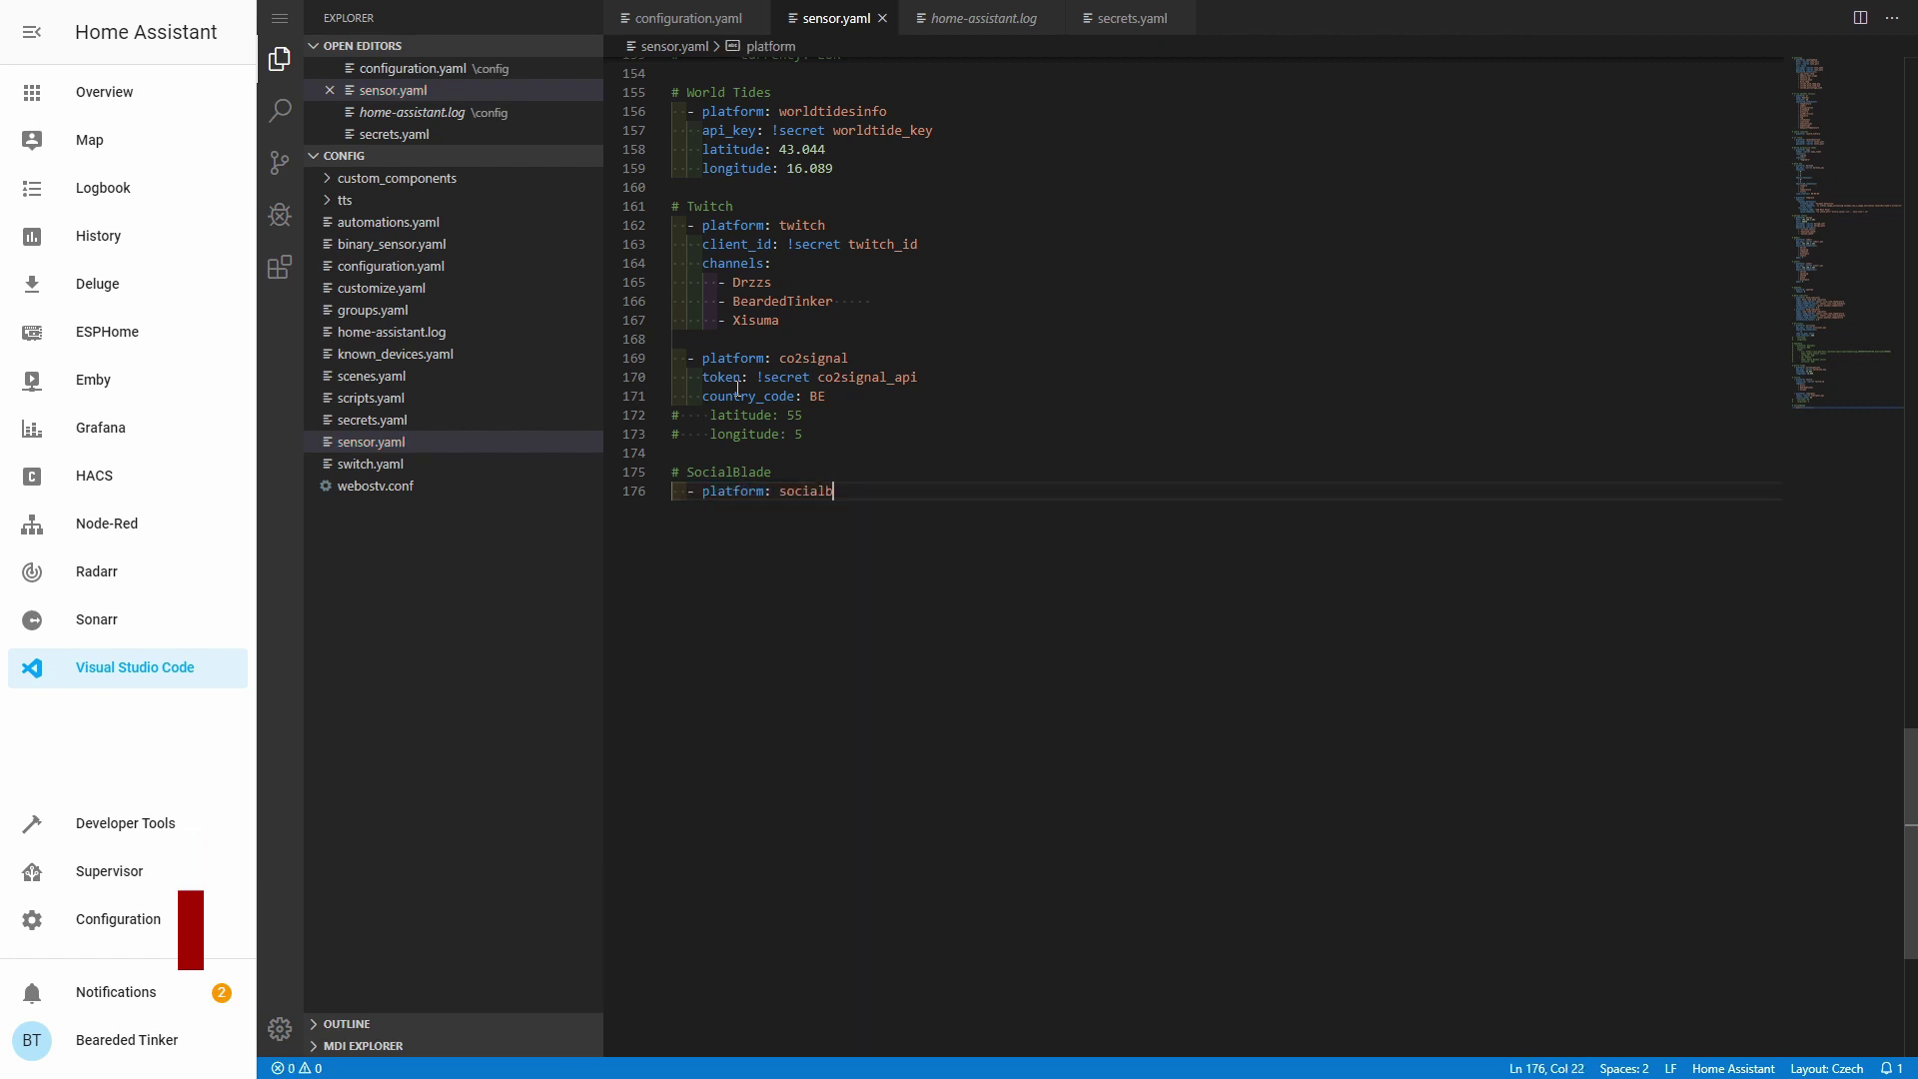
type("lade")
key("Return")
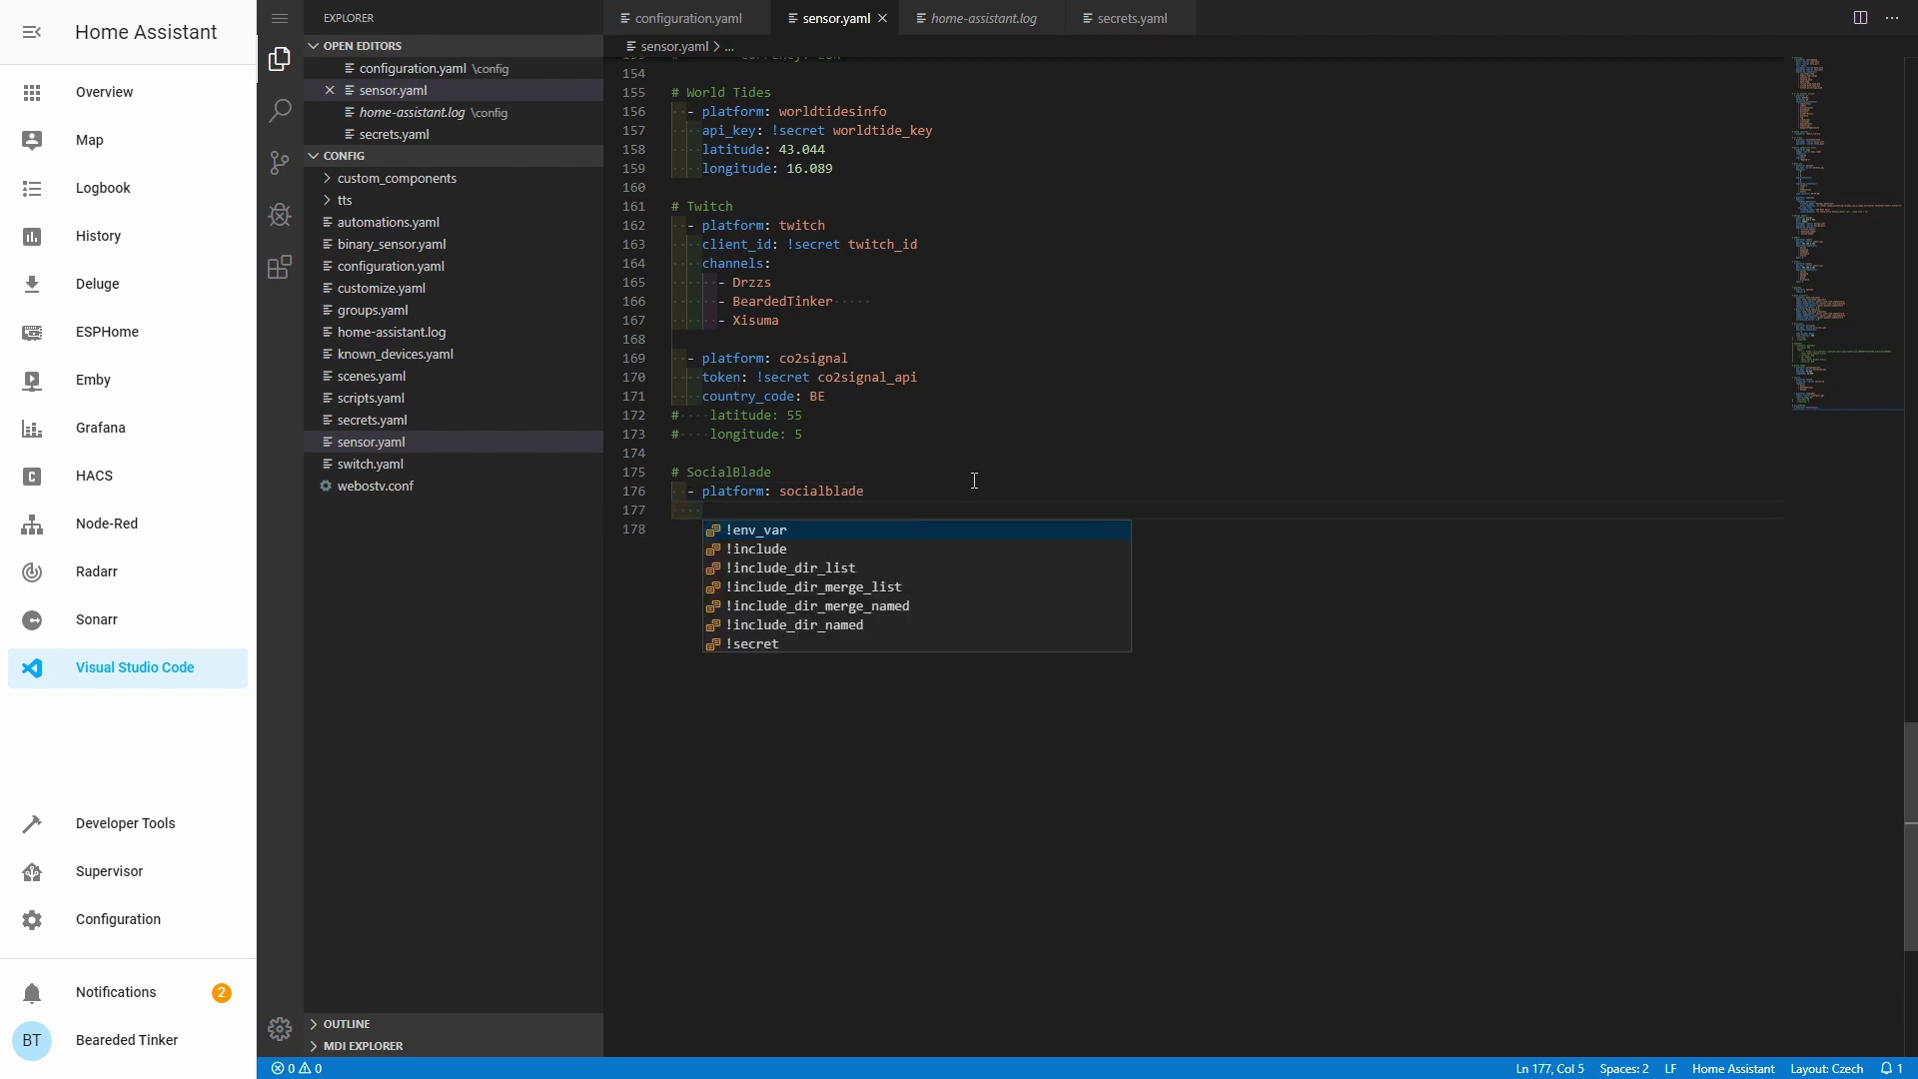
type("channel_")
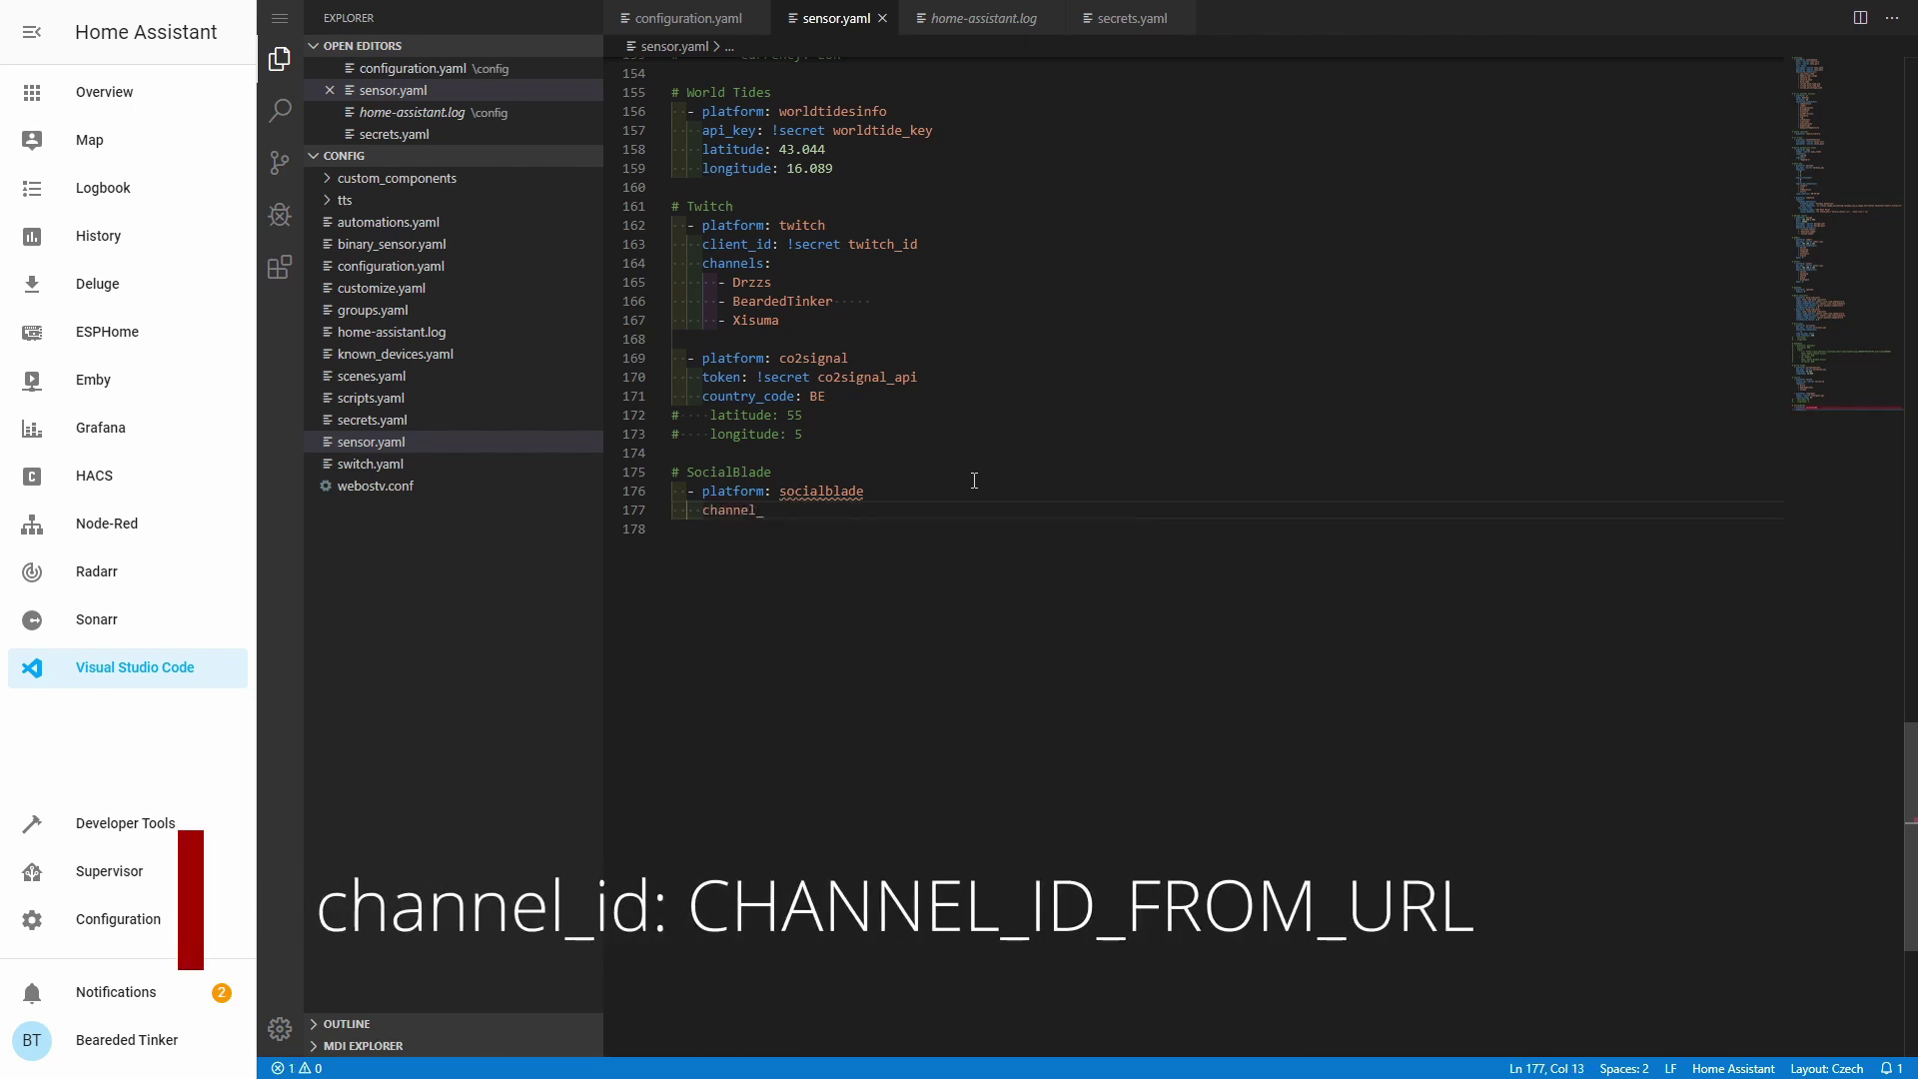
type("id")
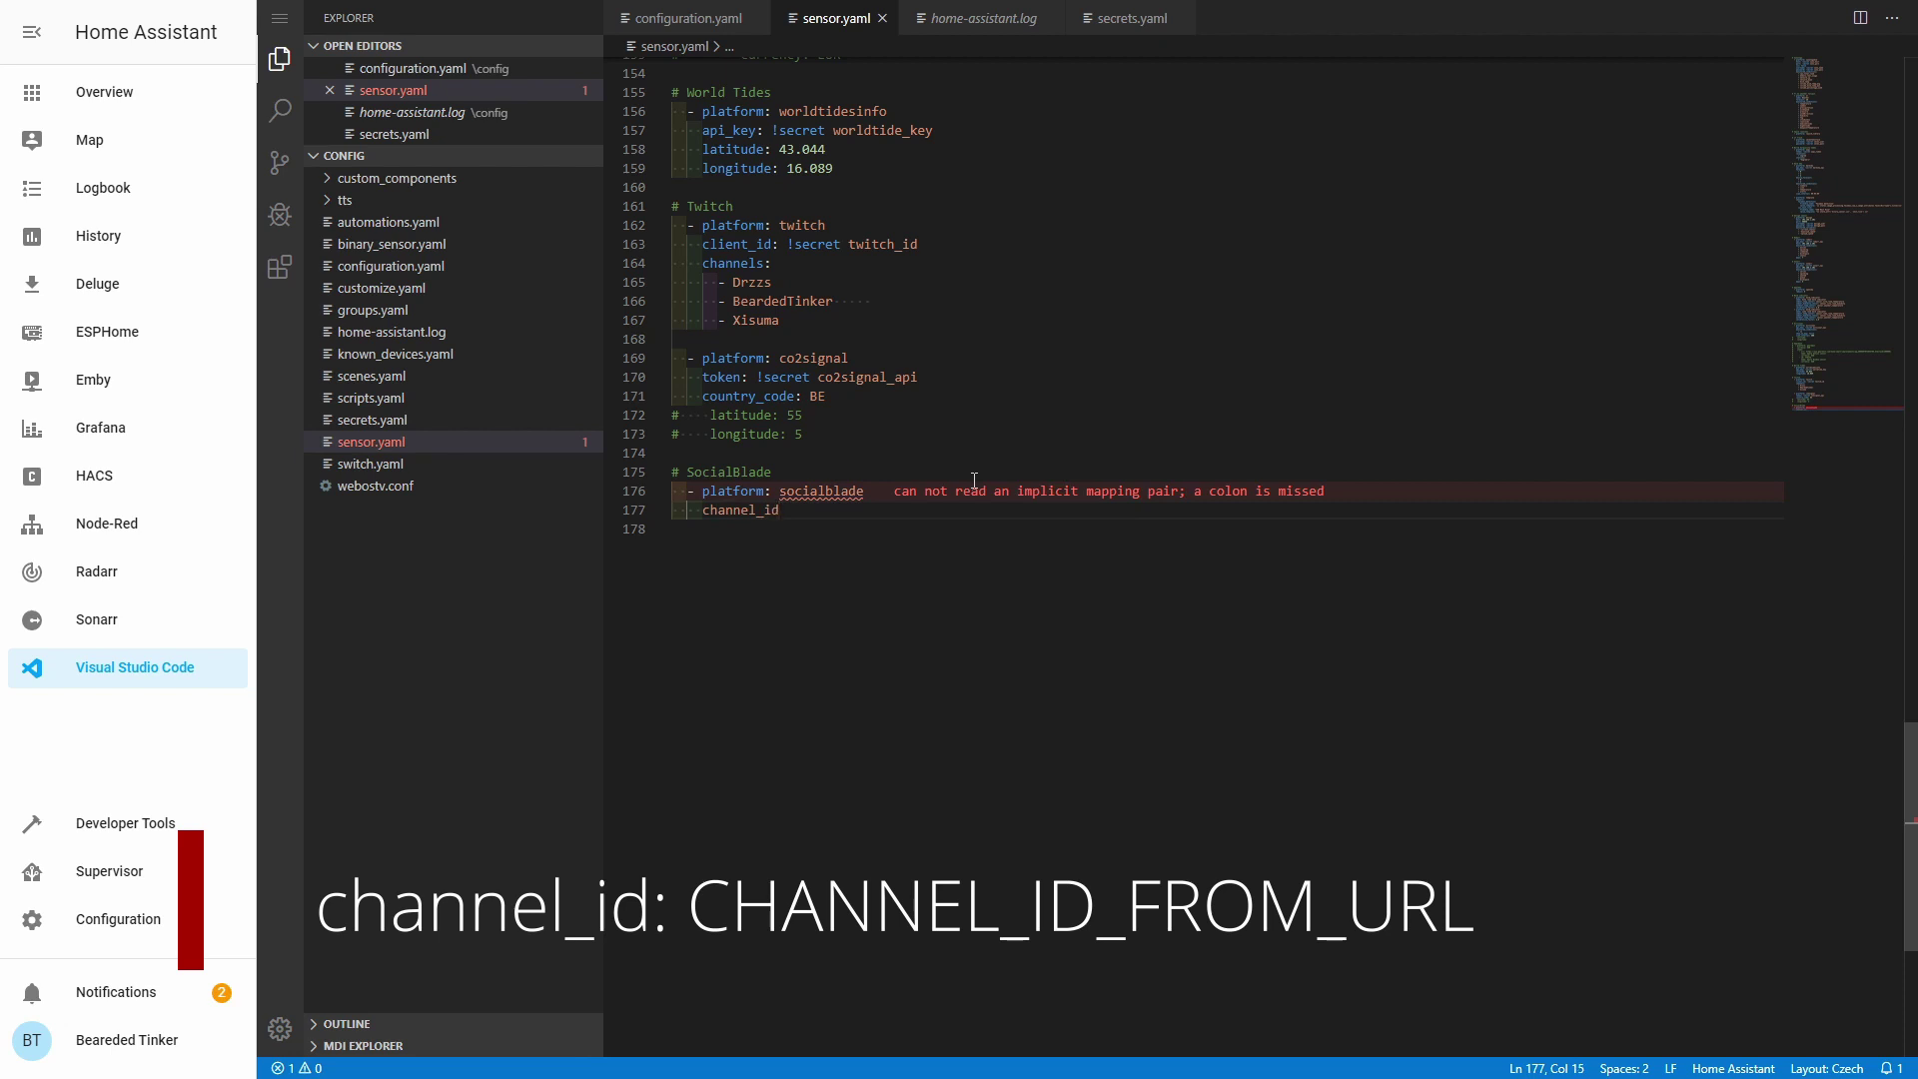
type(":")
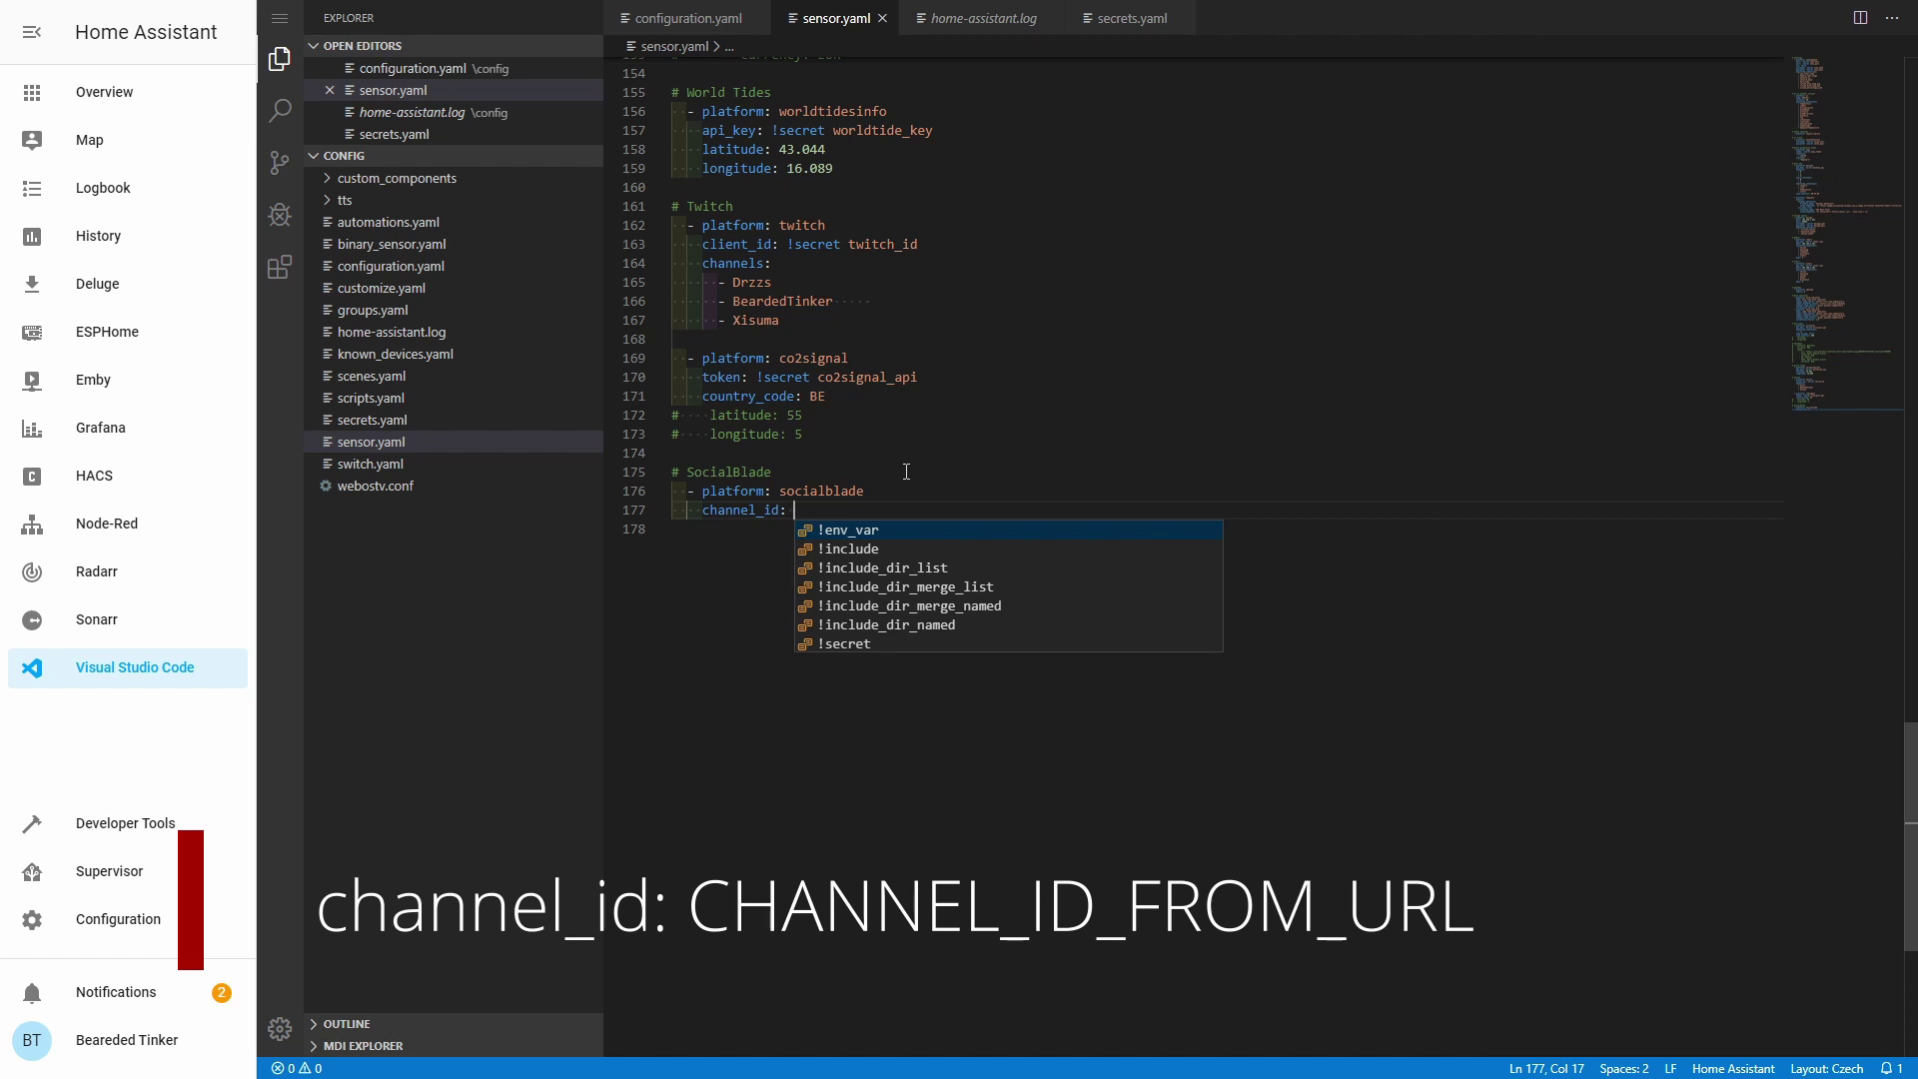
type("UCuqokNoK8ZFNQdXxvlE129g")
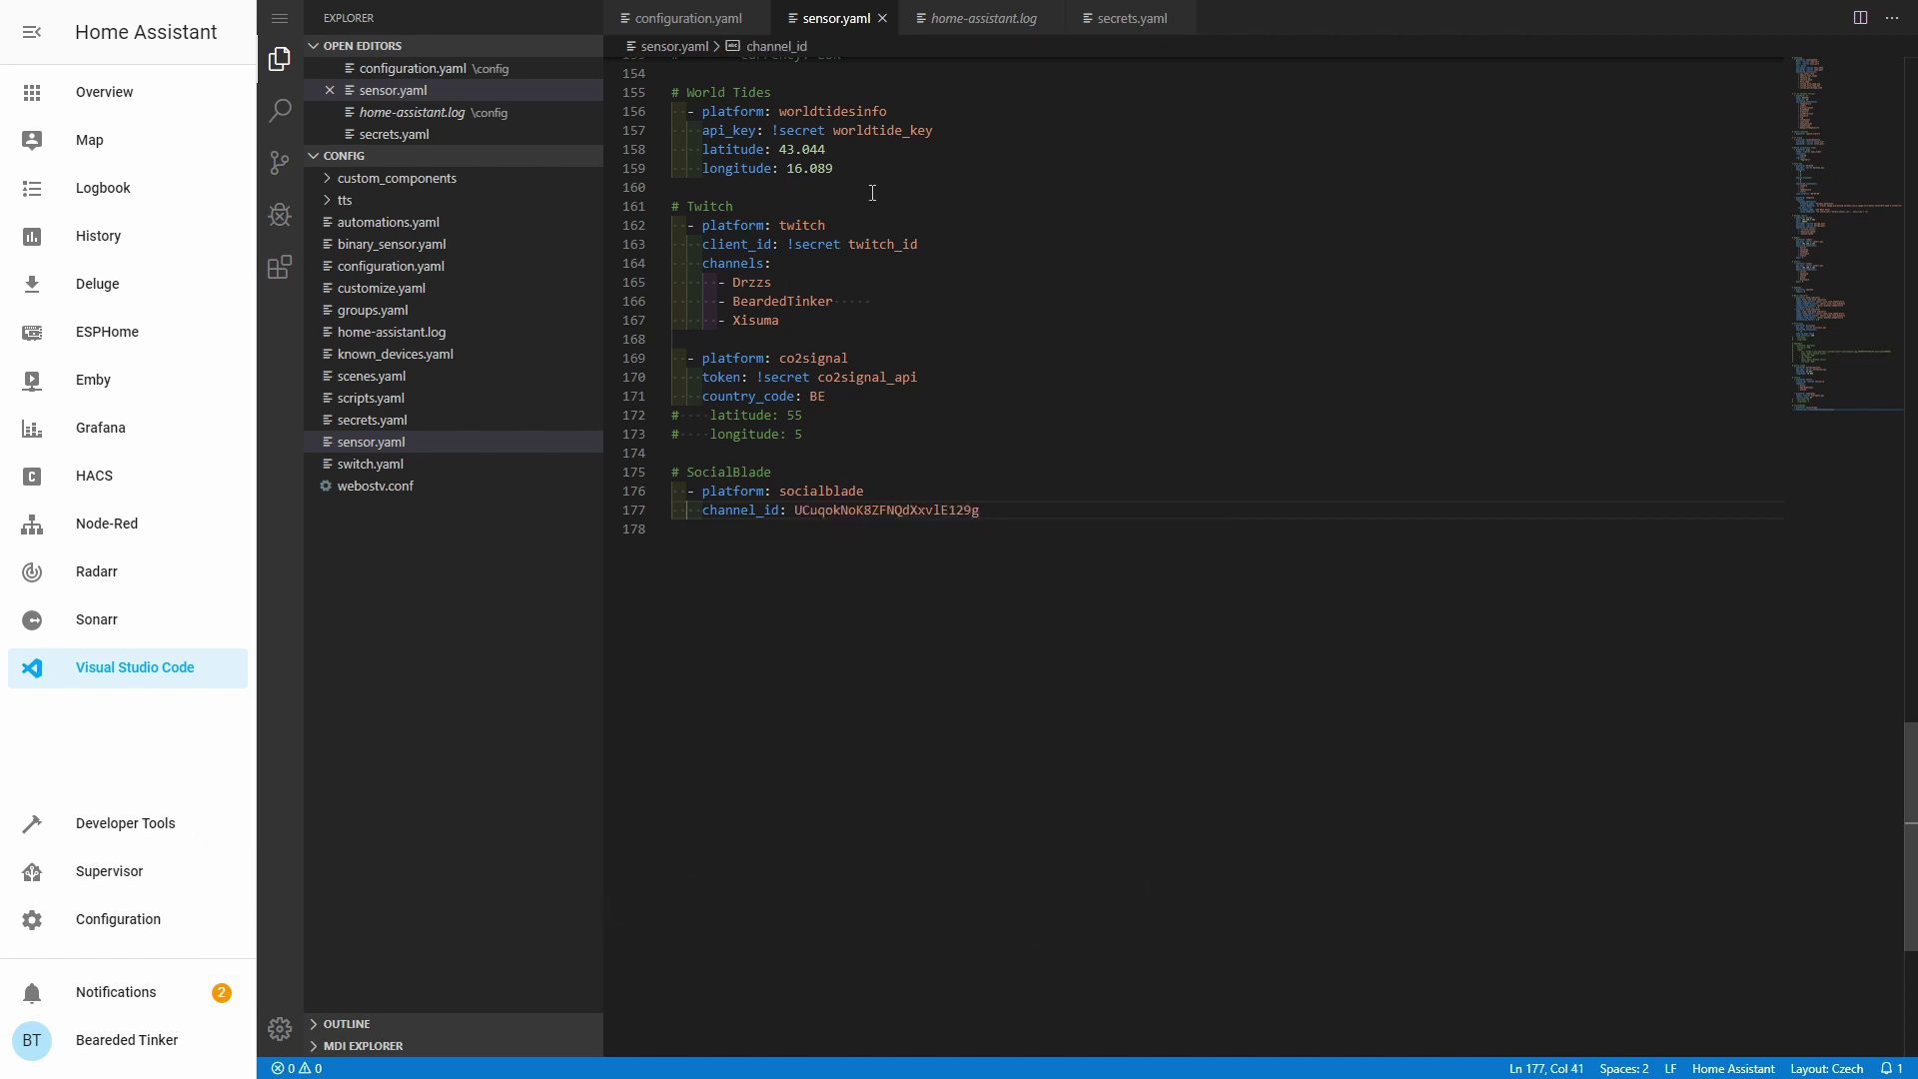
Step: Run Check Configuration in Server Controls, then restart Home Assistant and confirm
left_click(35, 929)
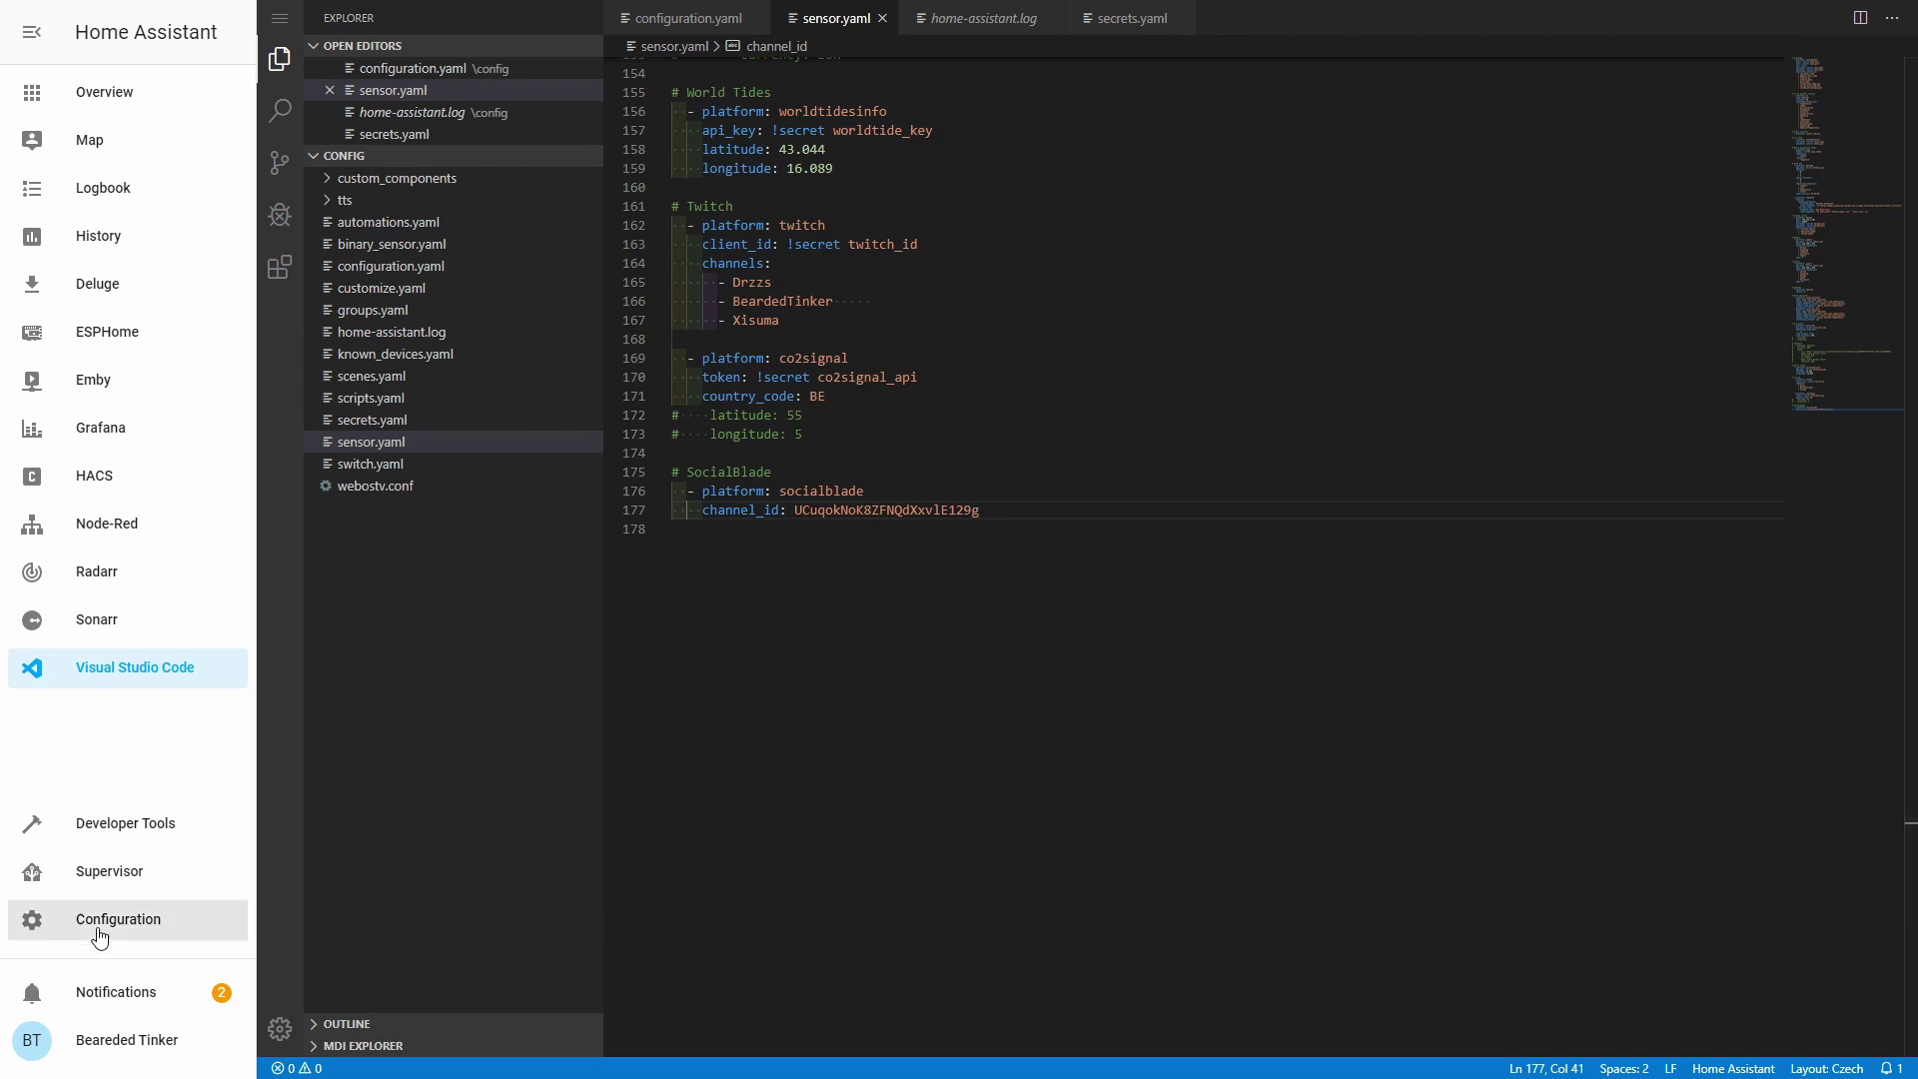
scroll(1138, 979, "down", 2)
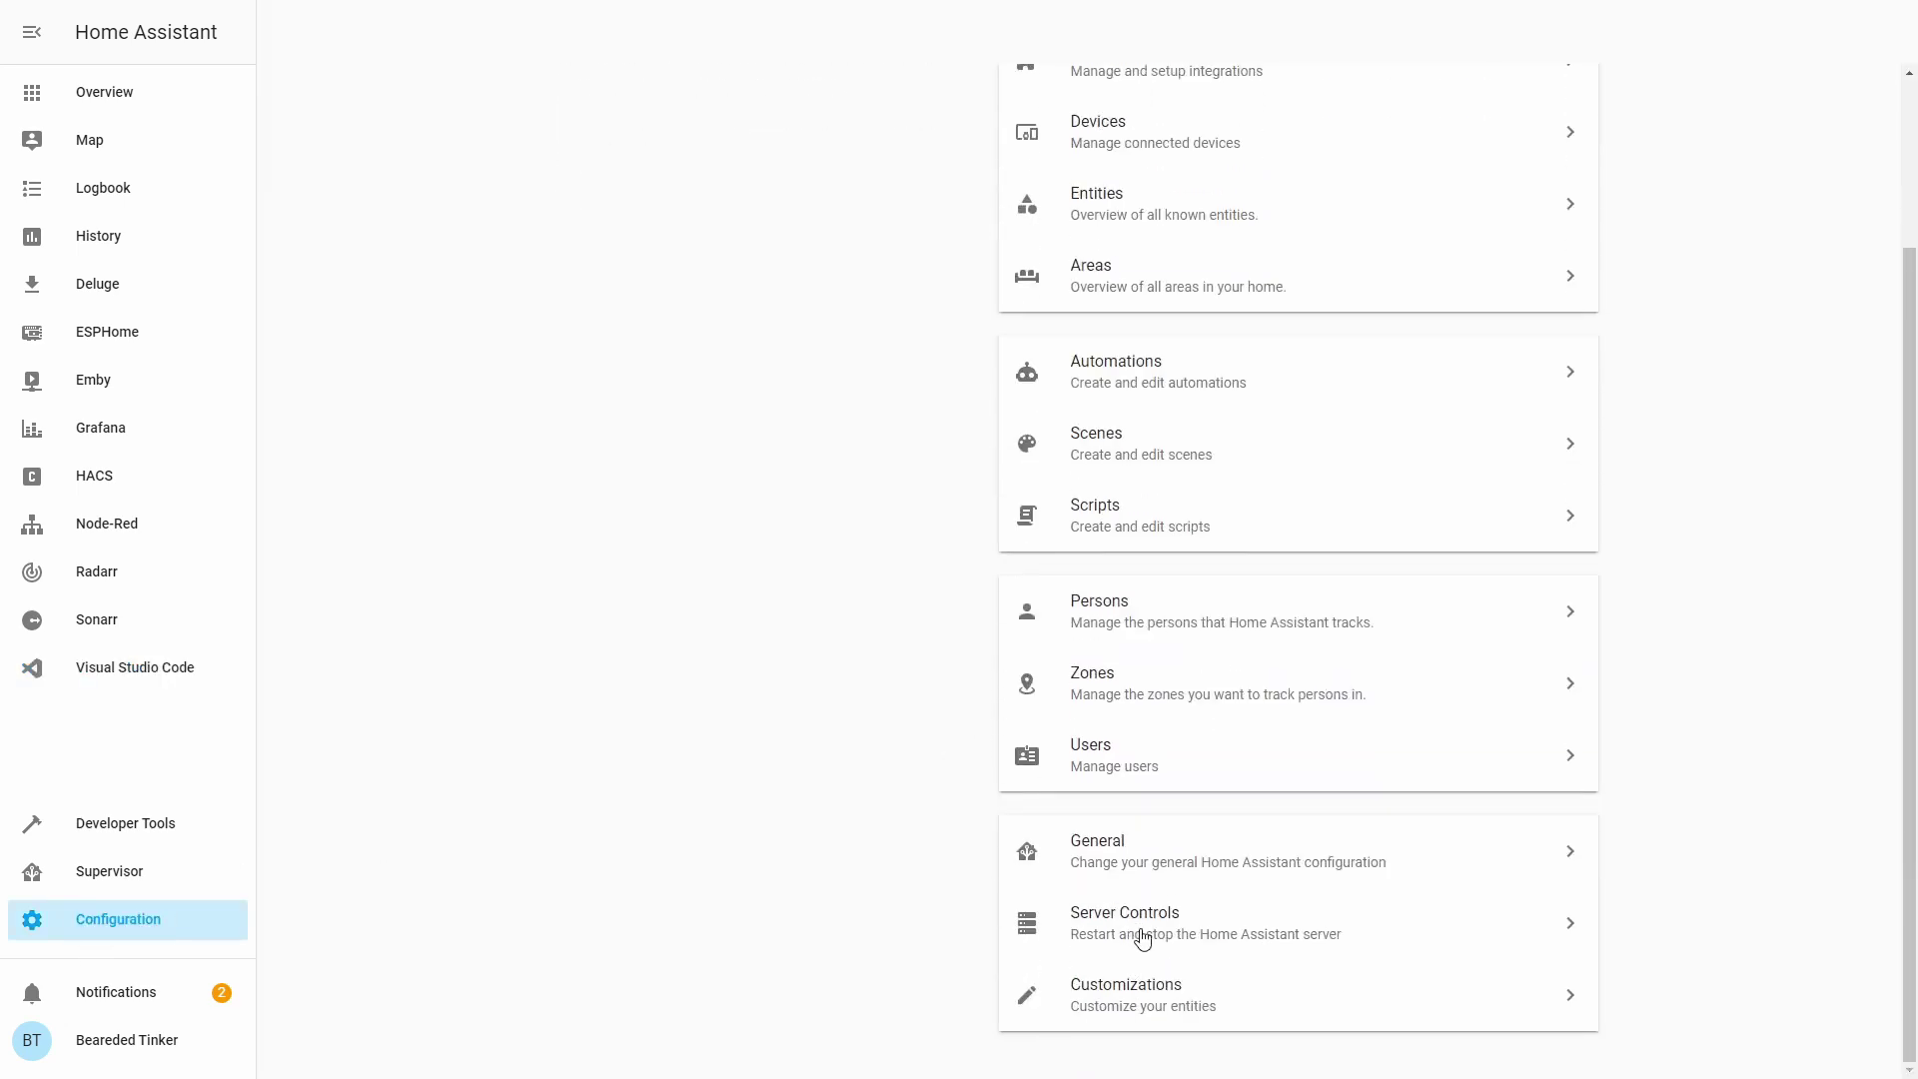
left_click(1147, 929)
left_click(1271, 330)
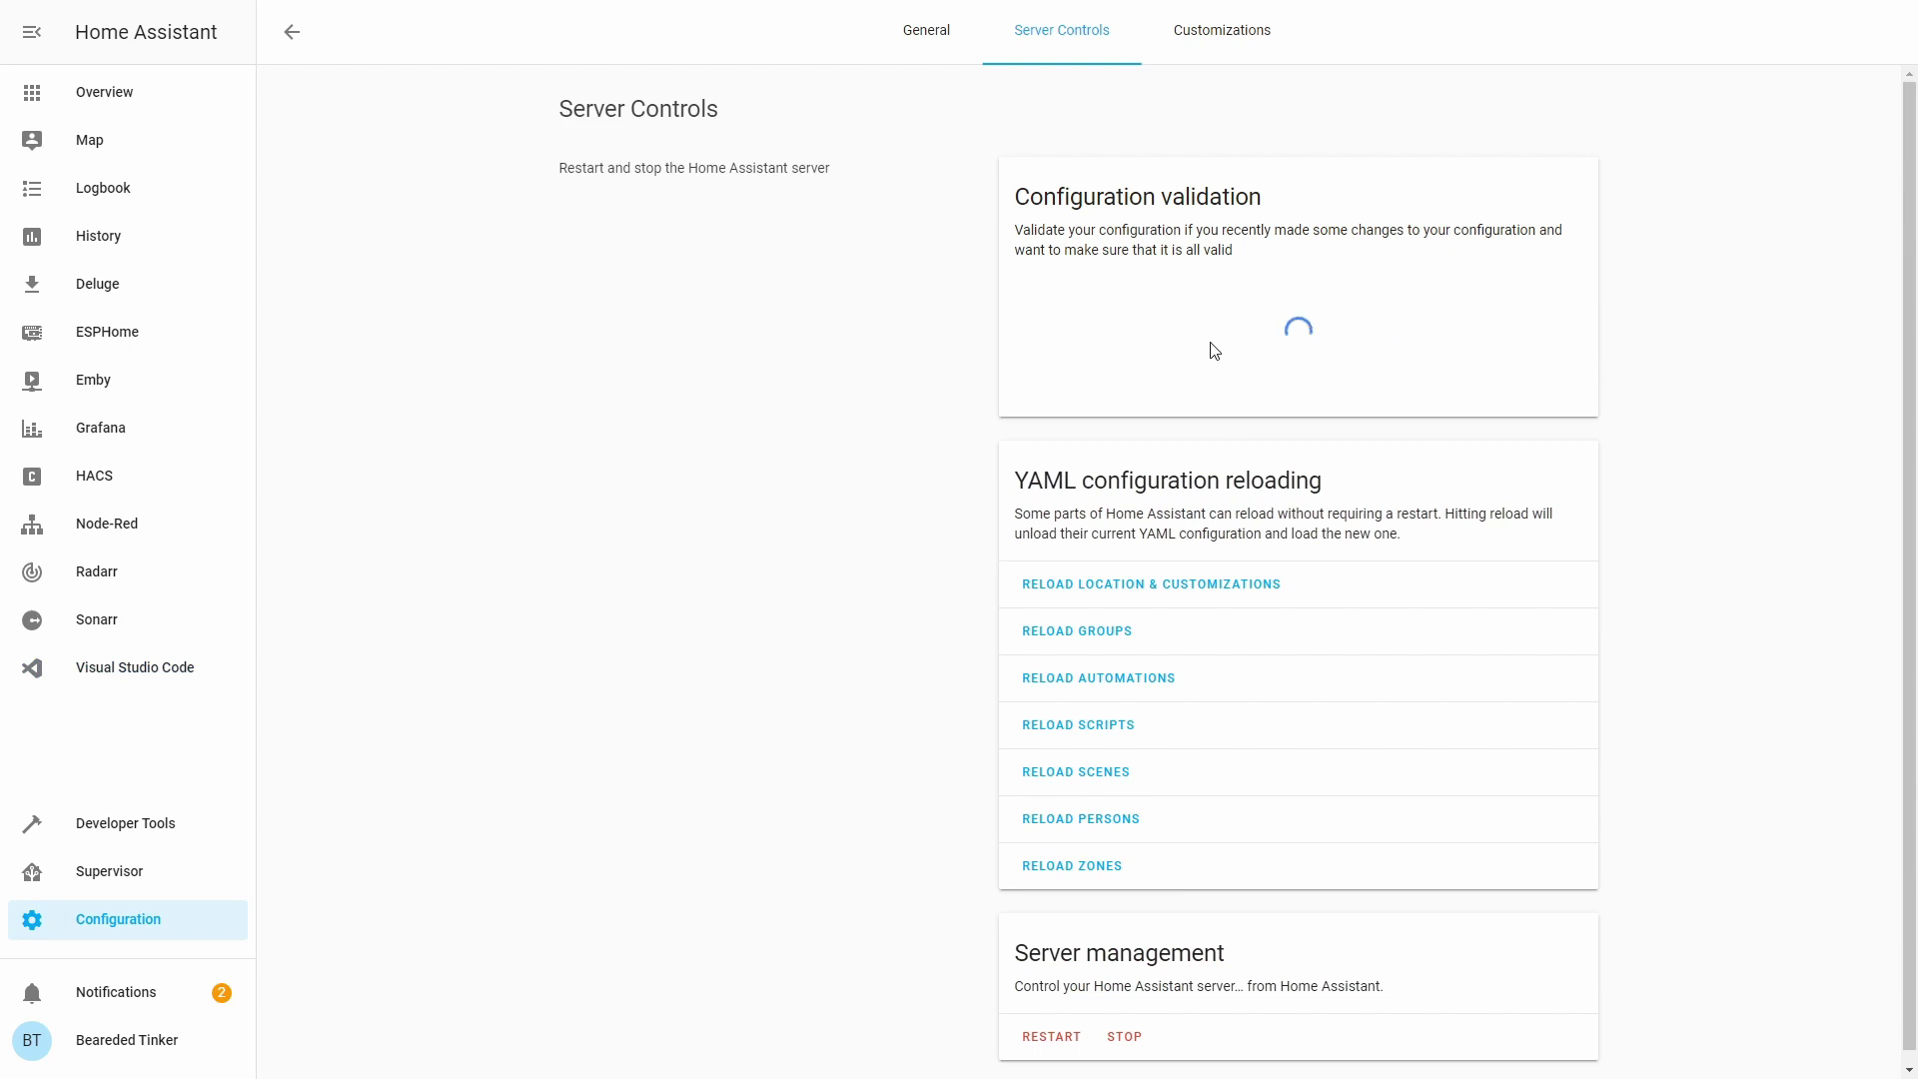
left_click(1044, 1039)
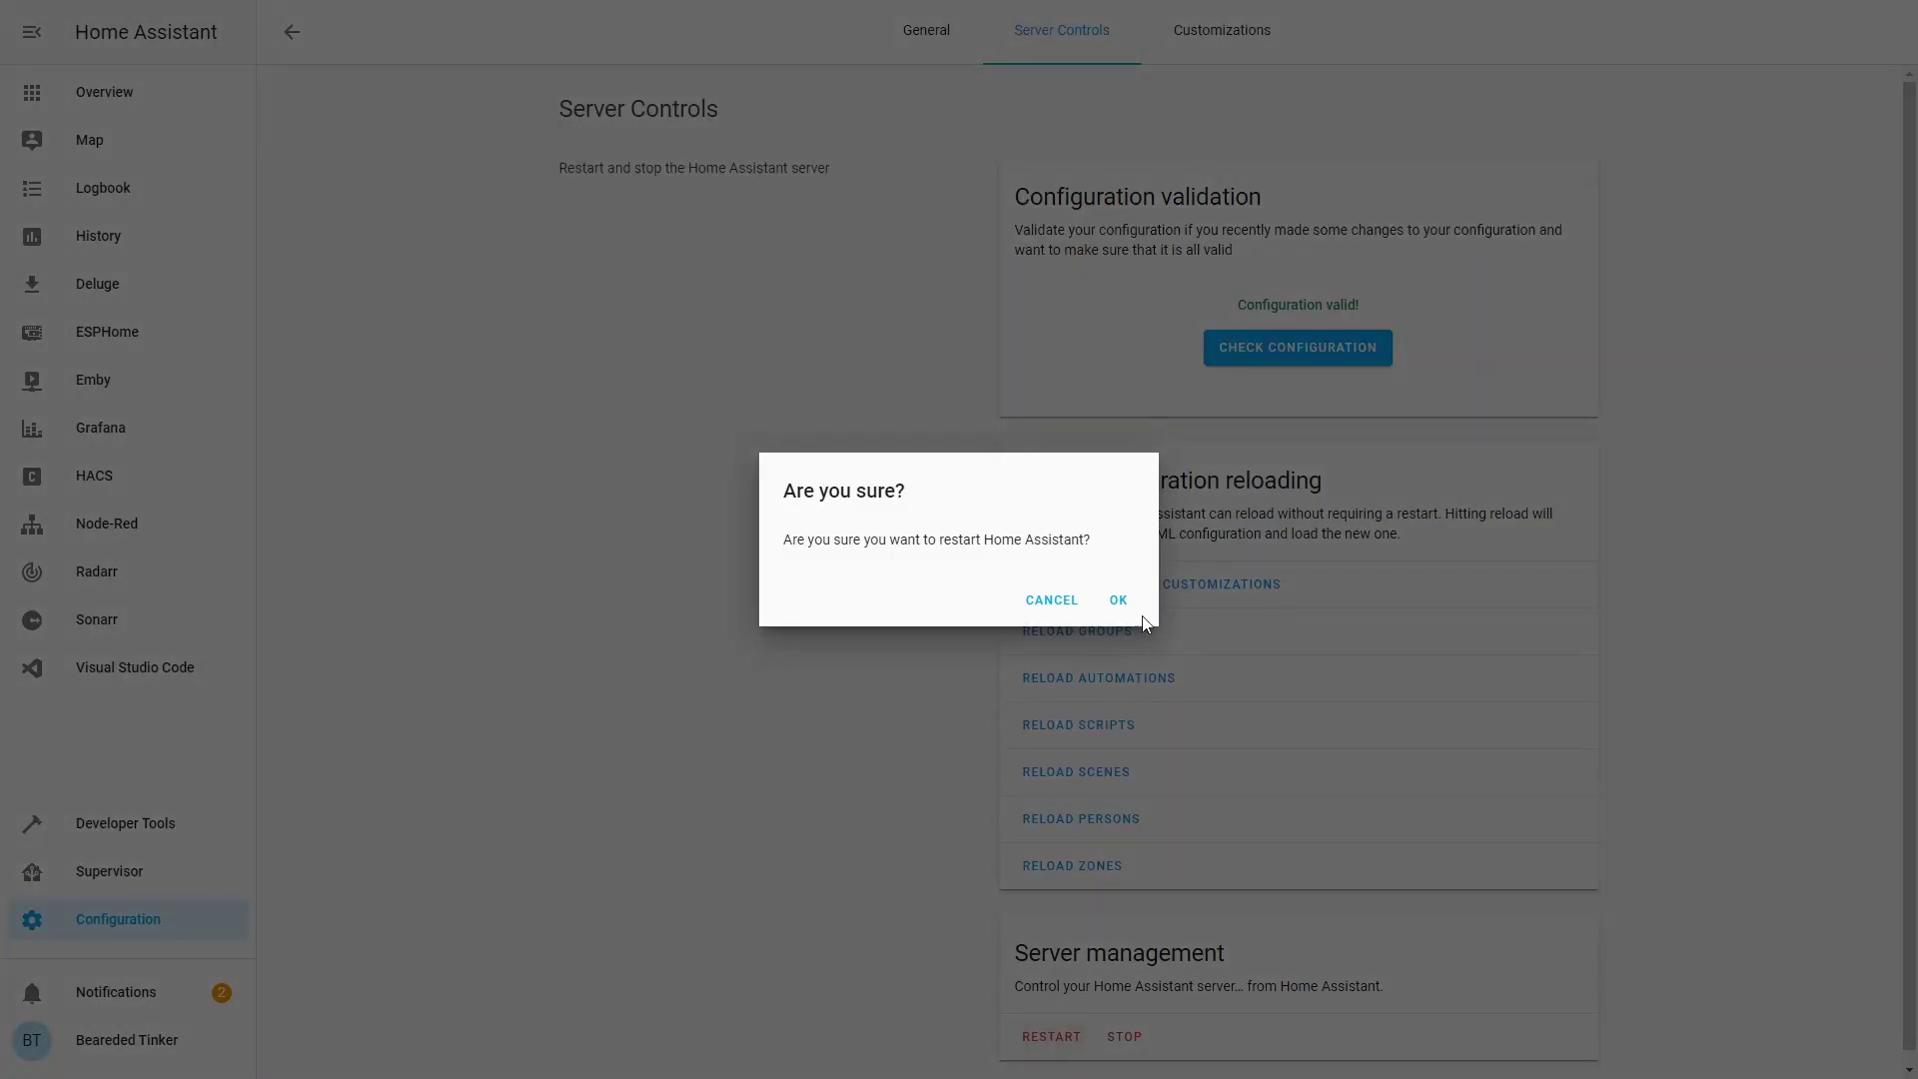
left_click(1119, 599)
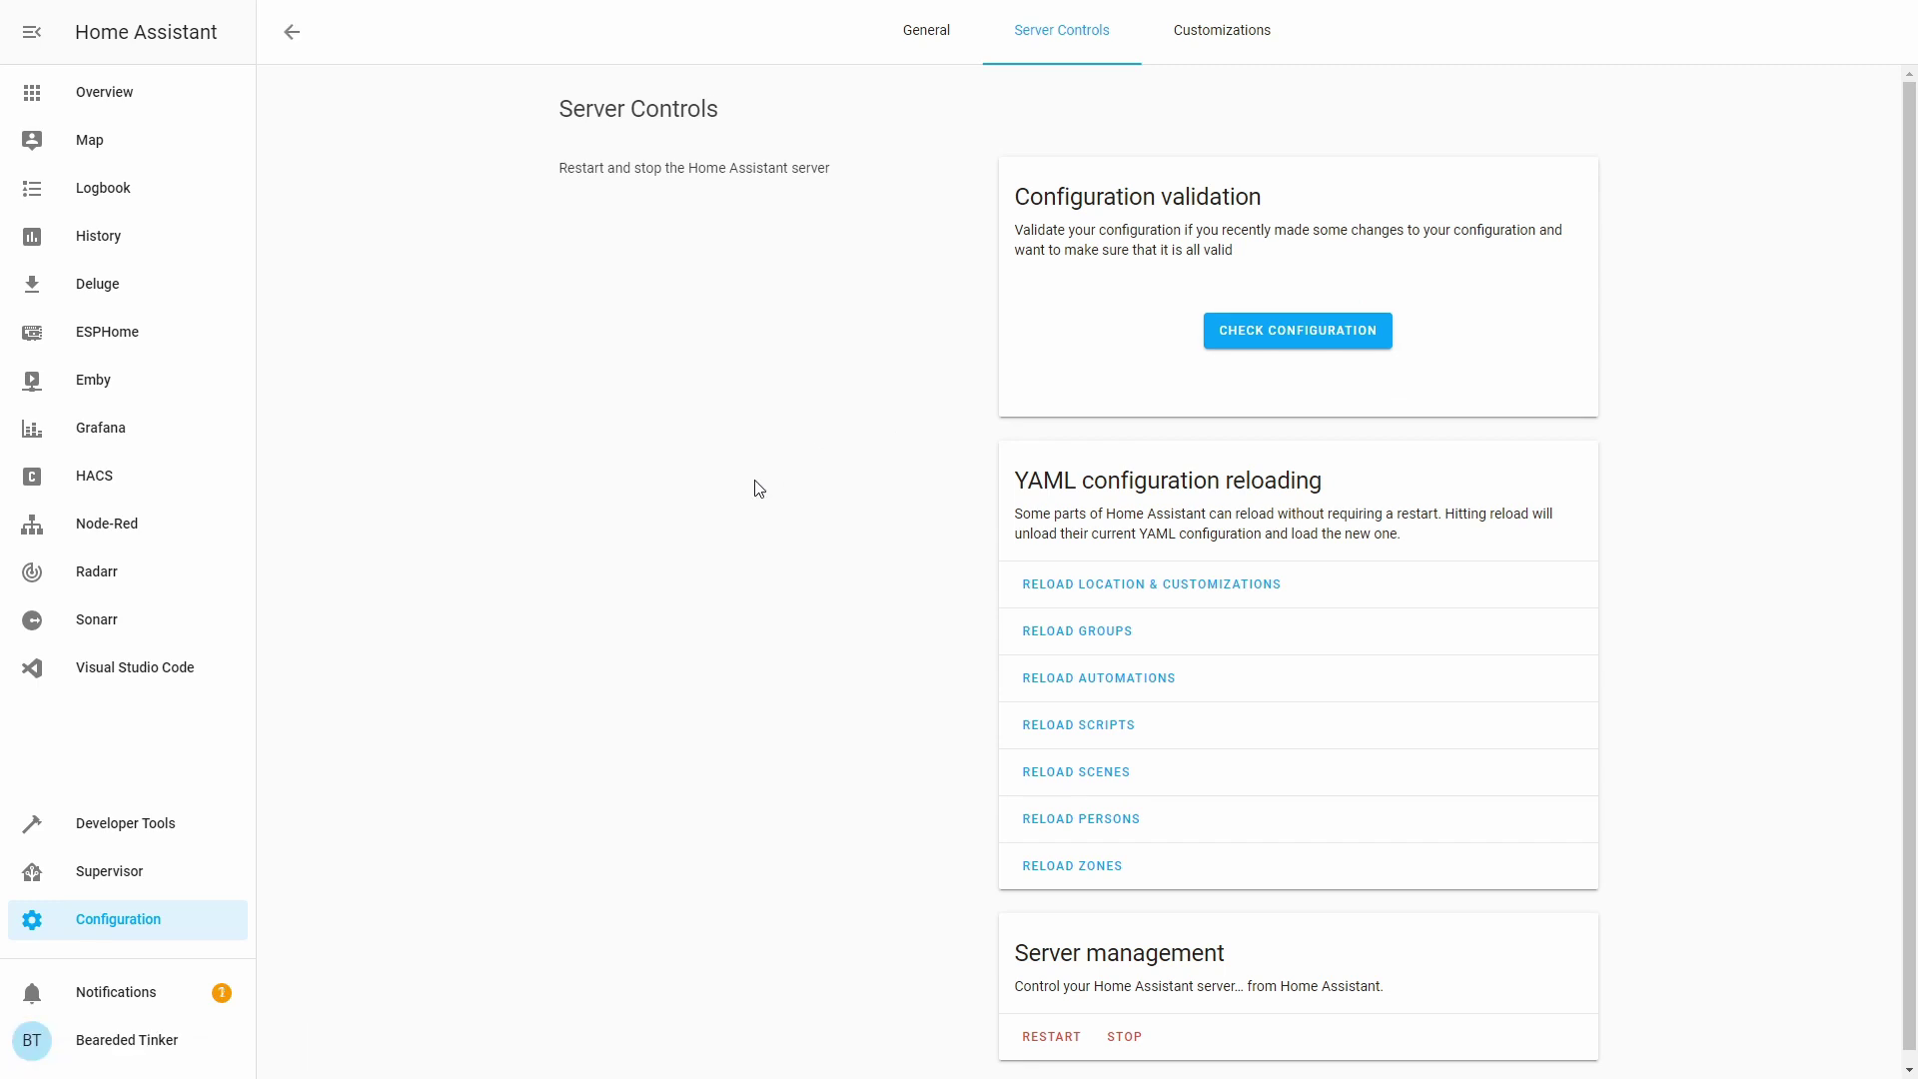
Step: Put the Home dashboard into Configure UI edit mode
left_click(163, 98)
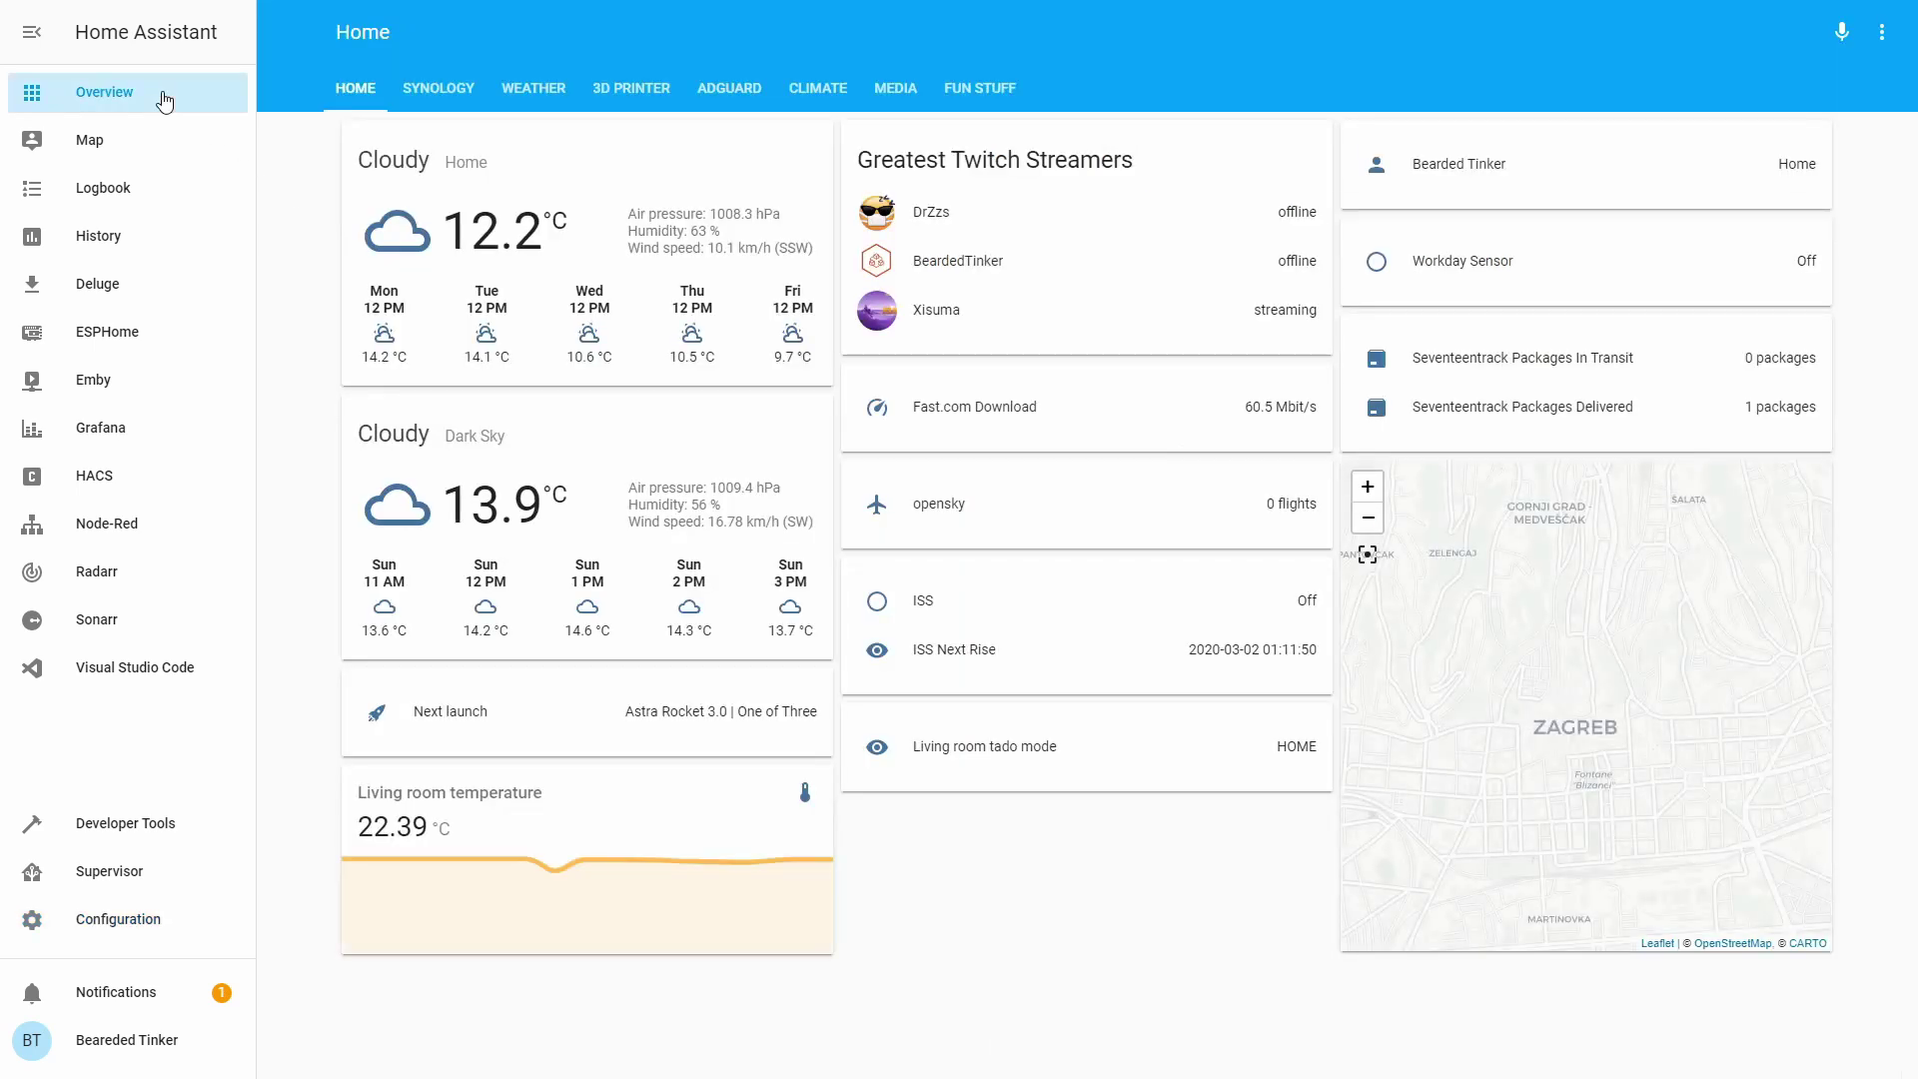
left_click(1881, 34)
left_click(1878, 44)
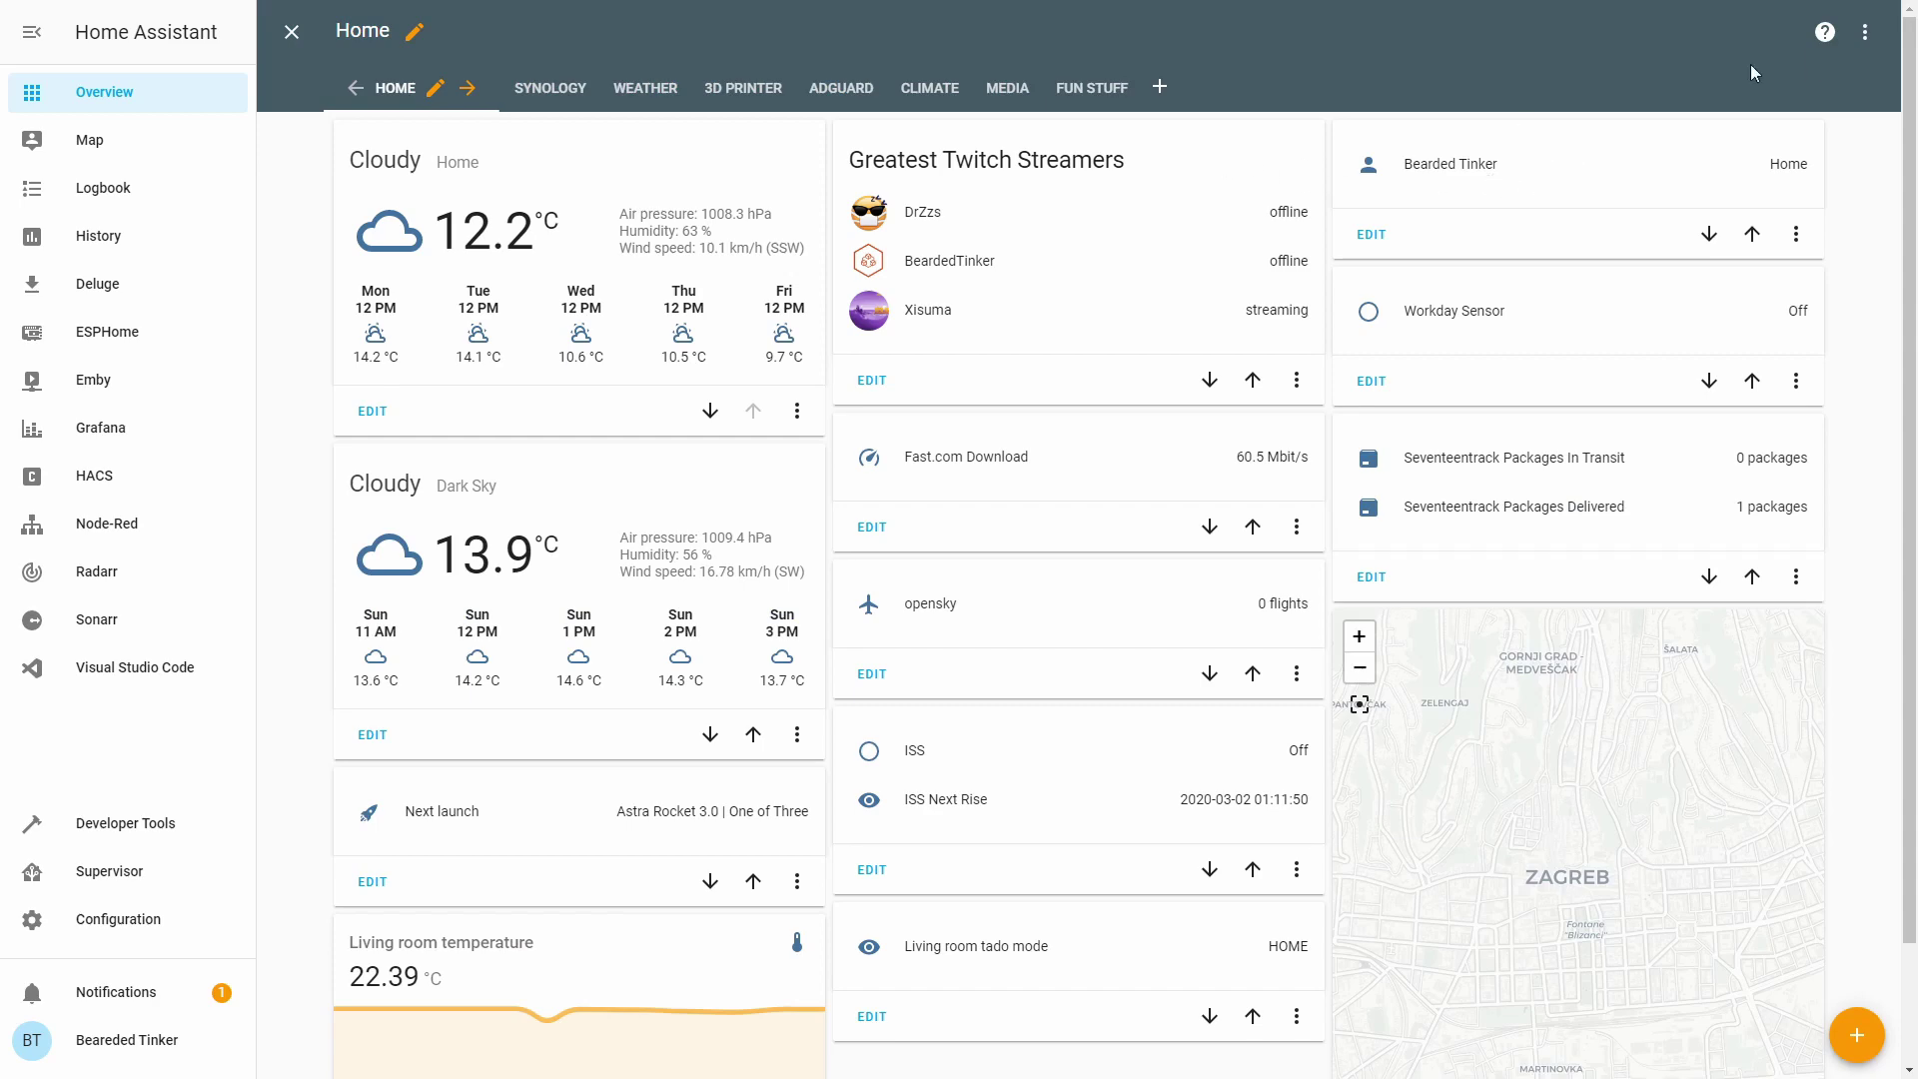
Step: Add a Sensor card for sensor.social_blade with graph type none and save it
left_click(1856, 1034)
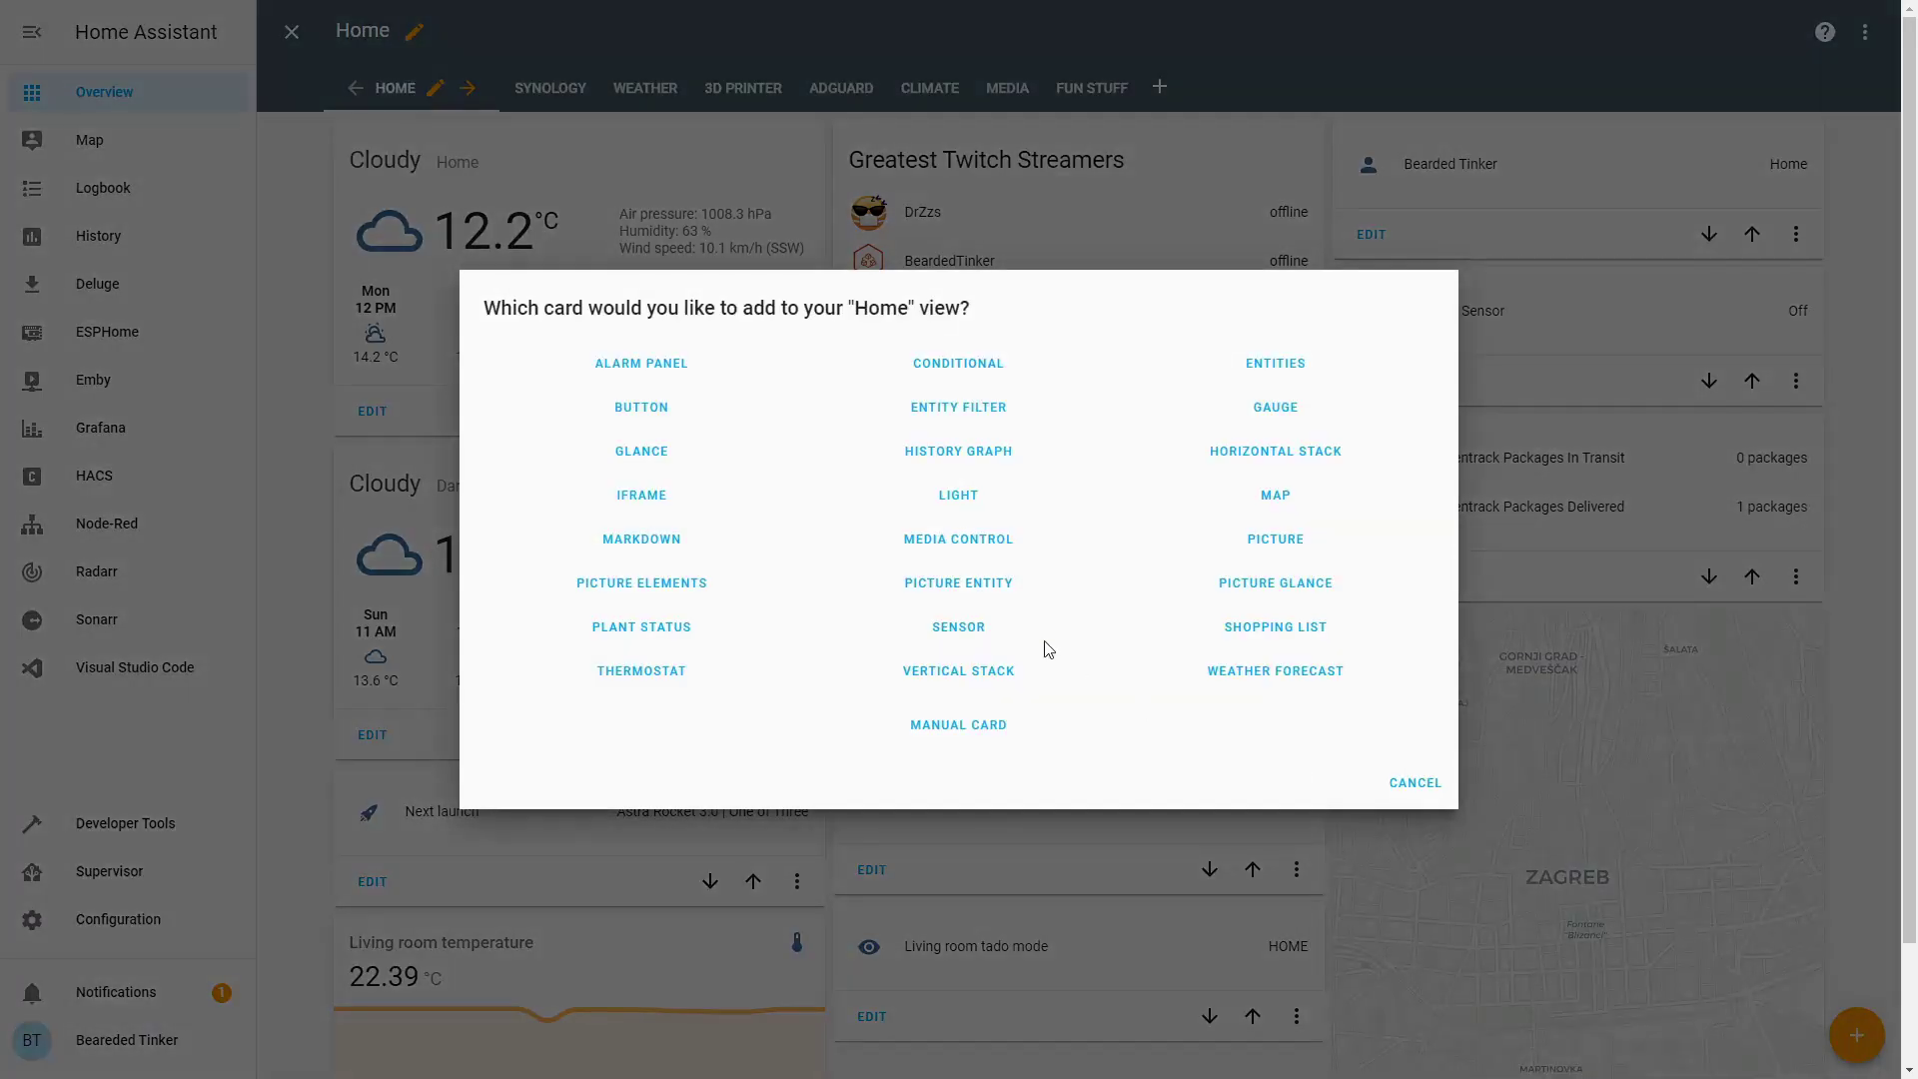
left_click(987, 639)
left_click(790, 400)
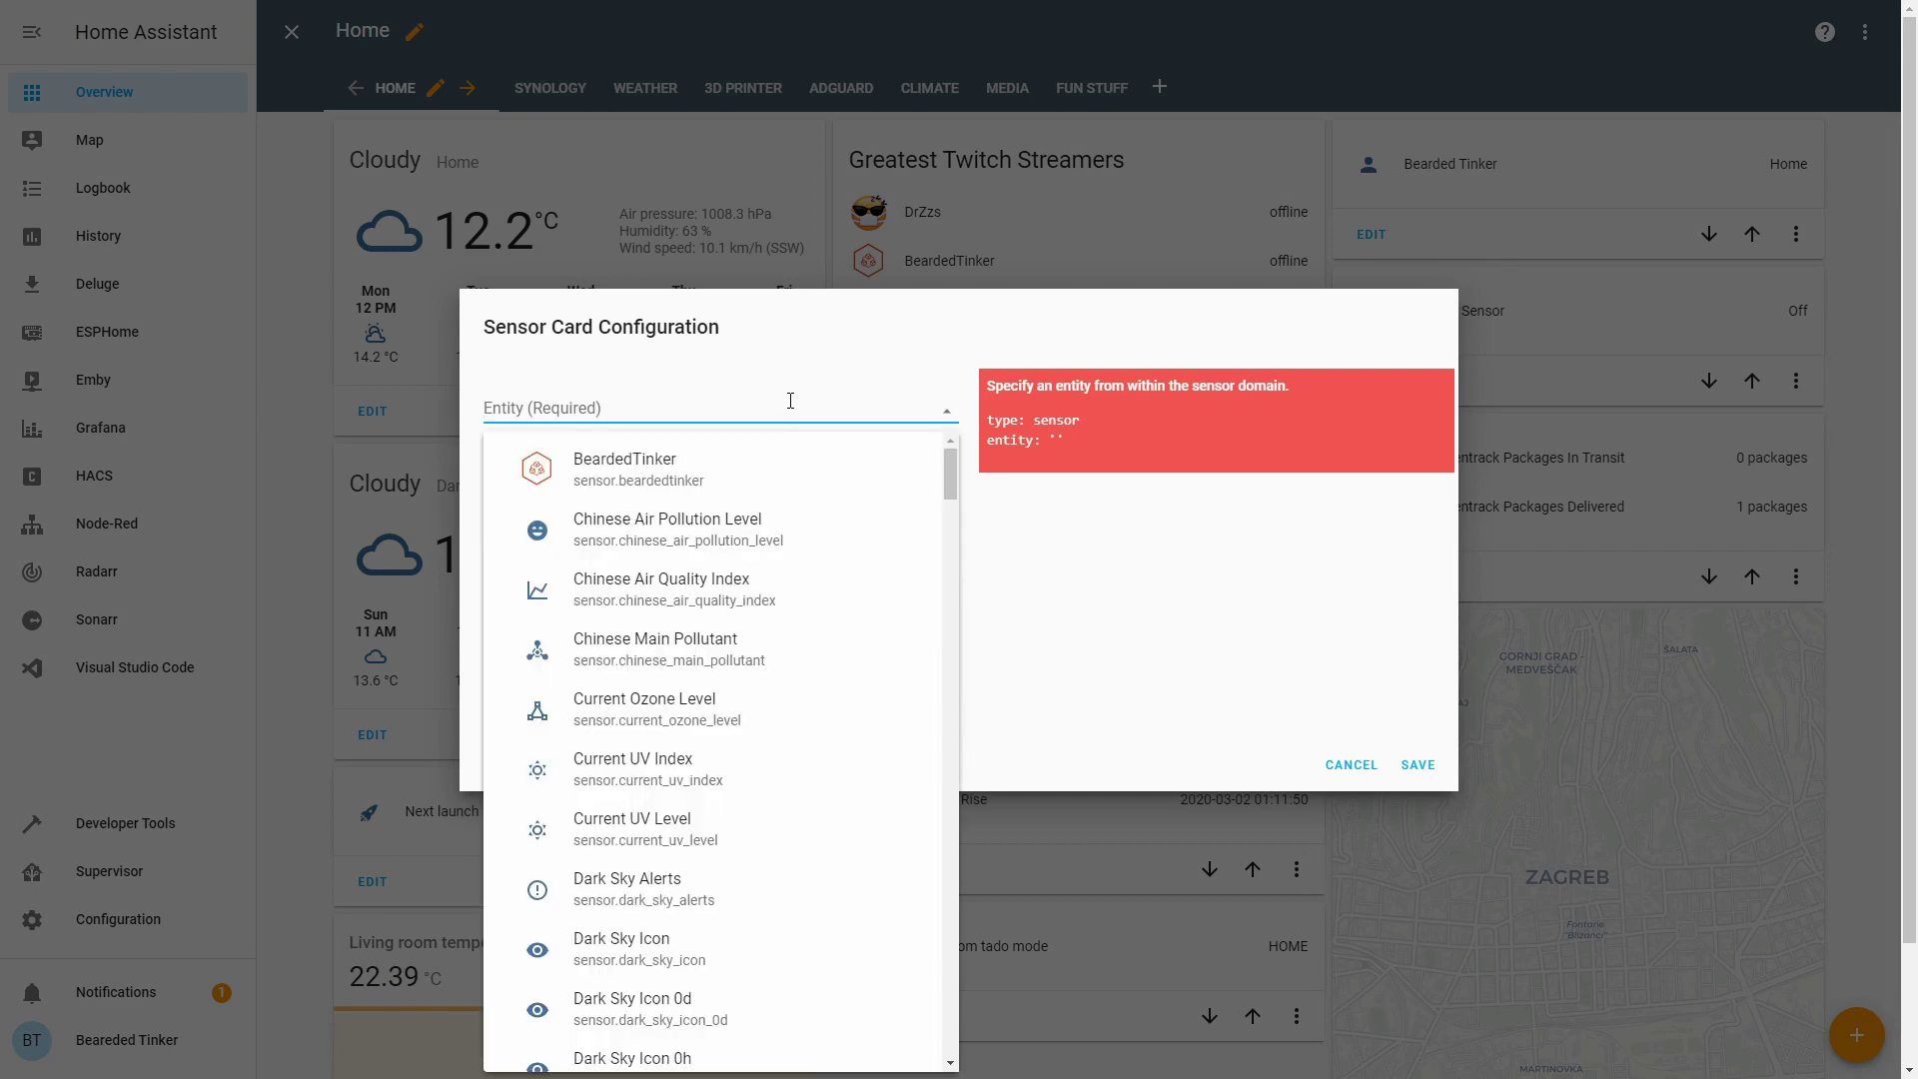
type("soci")
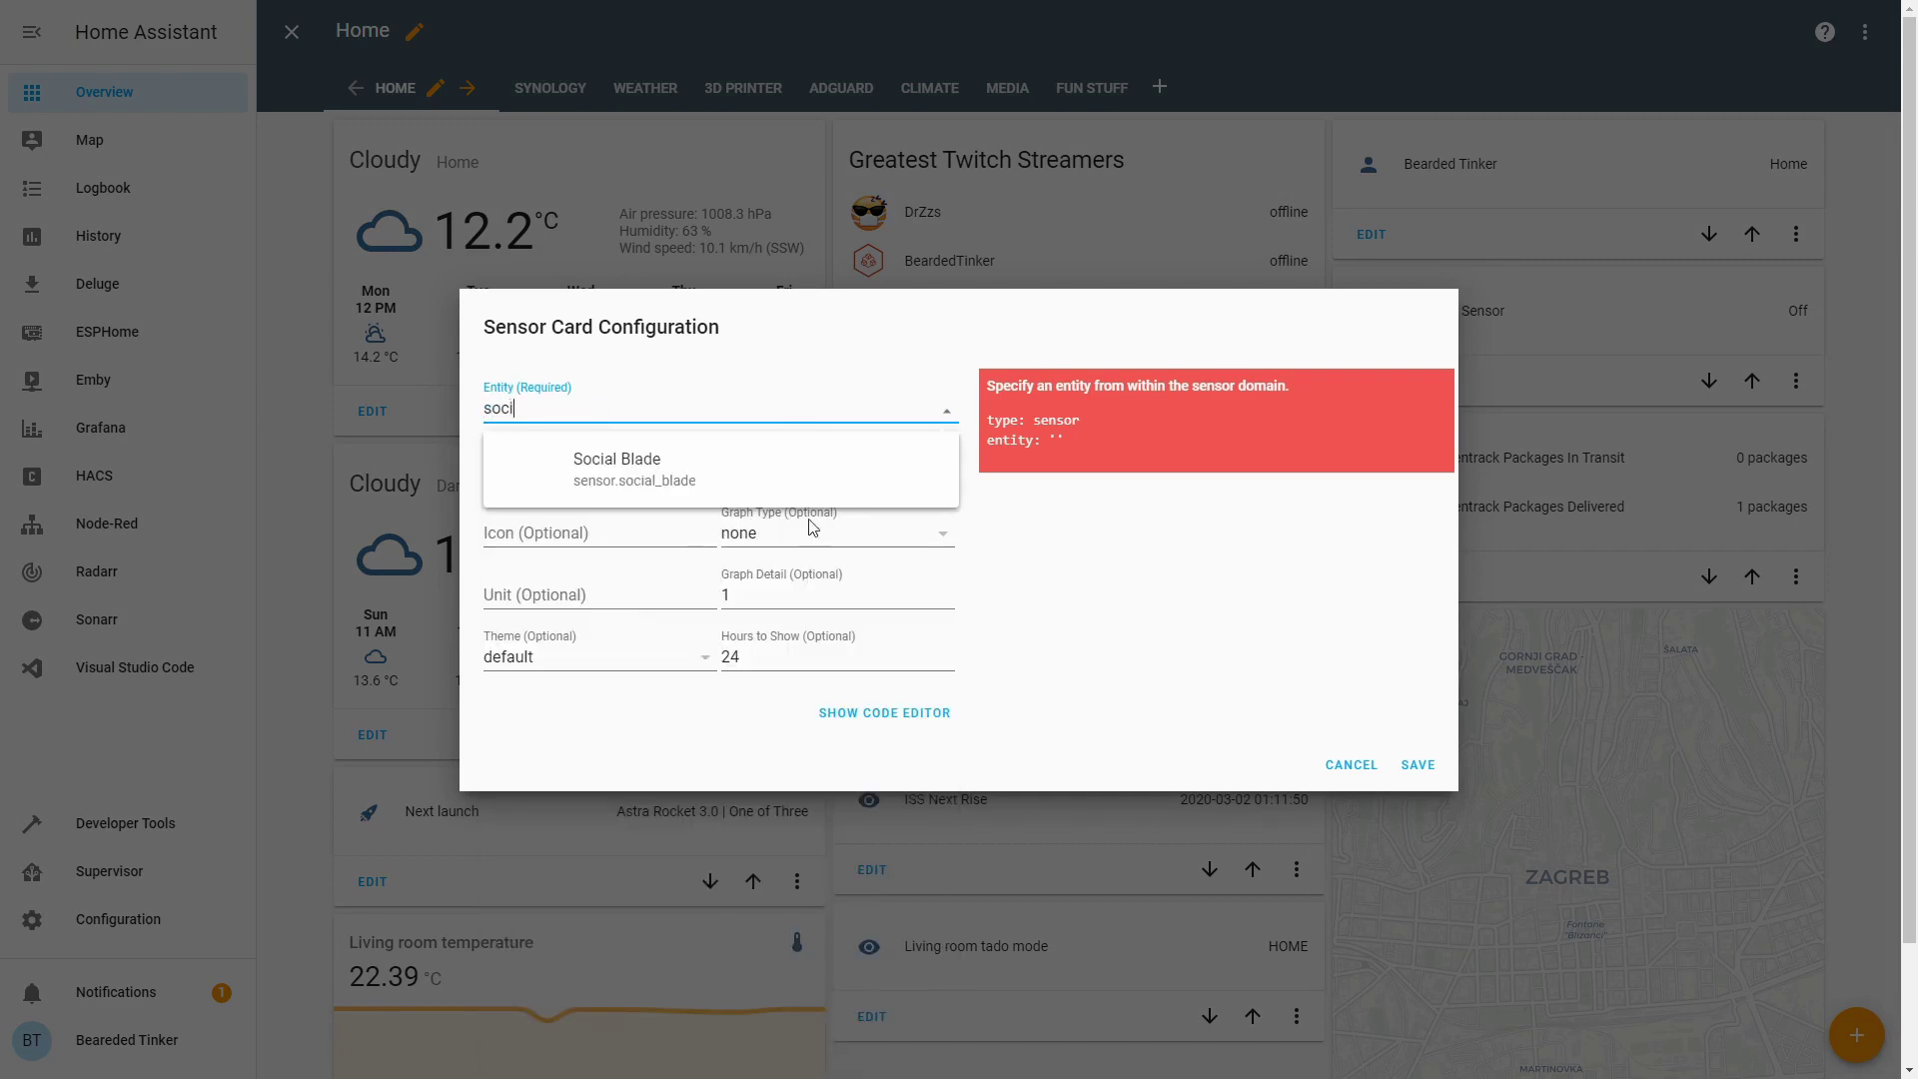
left_click(759, 484)
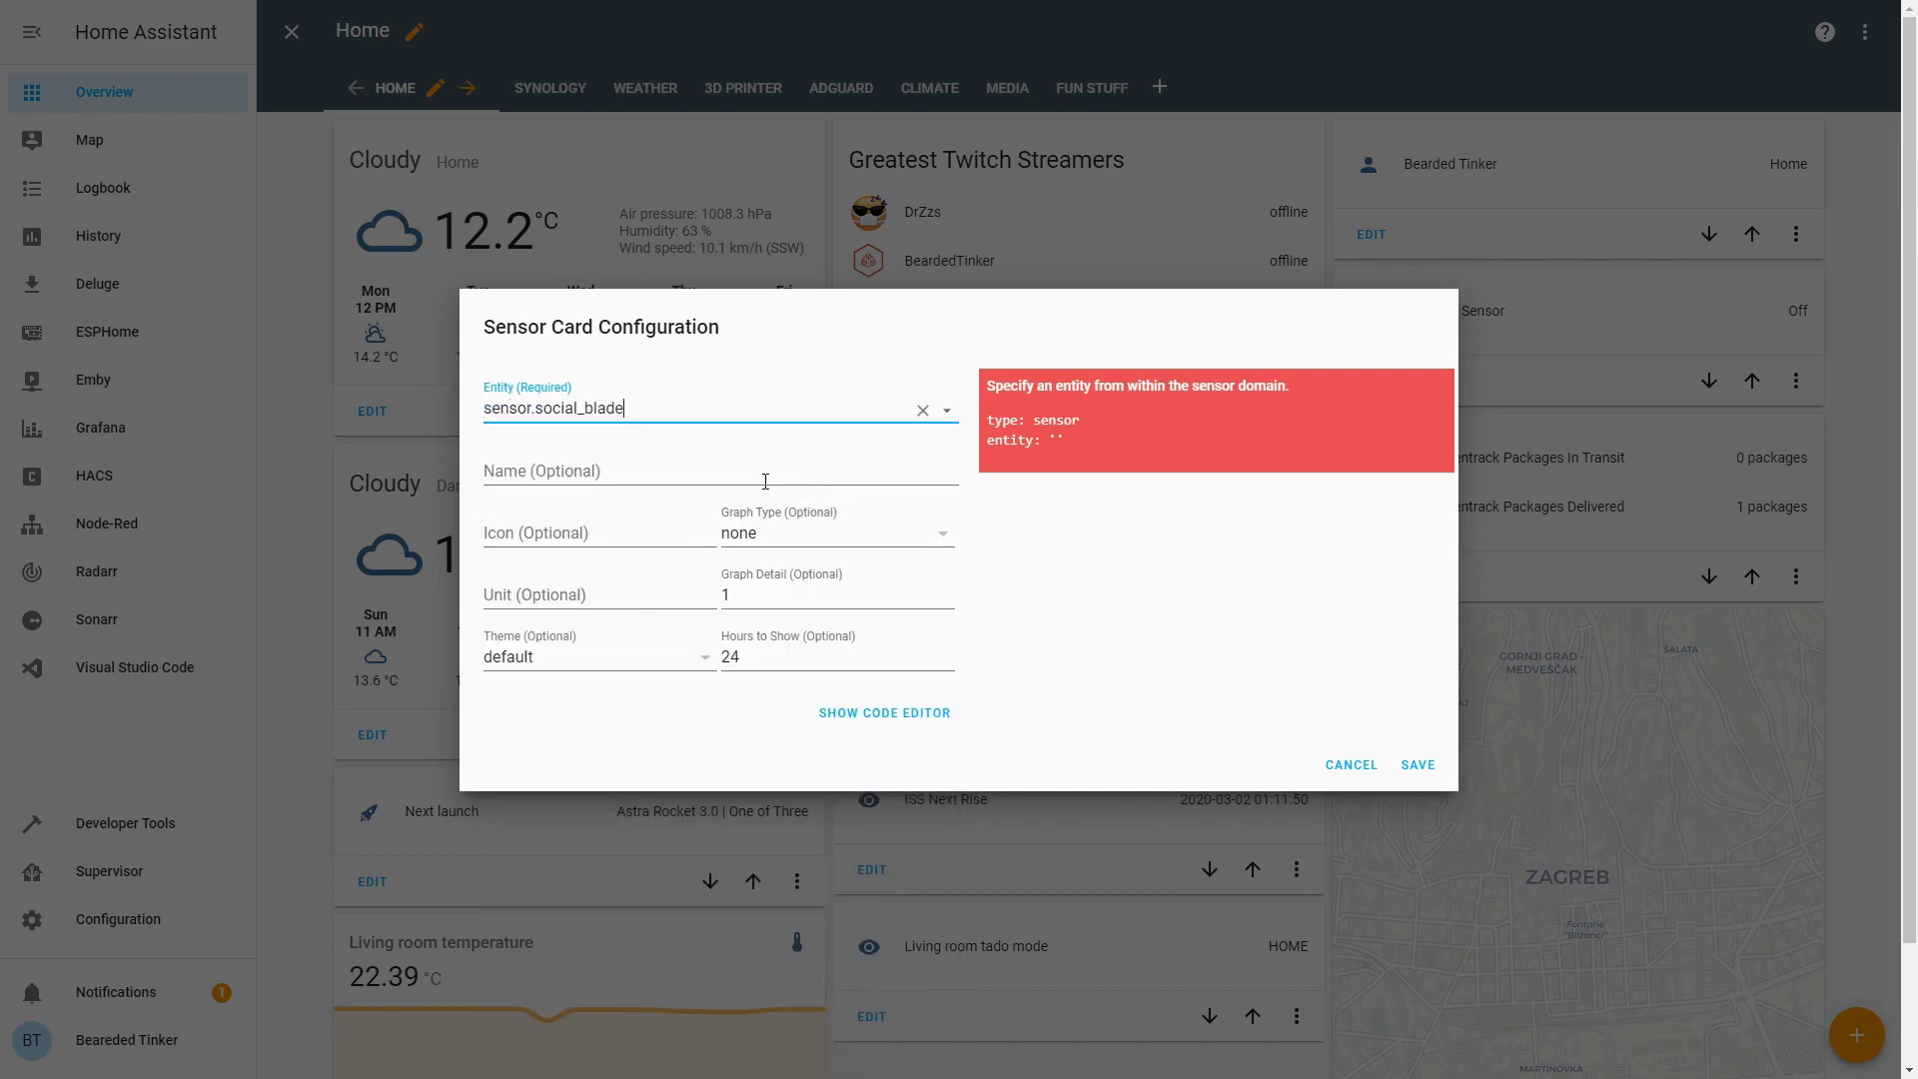
left_click(890, 548)
left_click(909, 582)
left_click(910, 545)
left_click(919, 581)
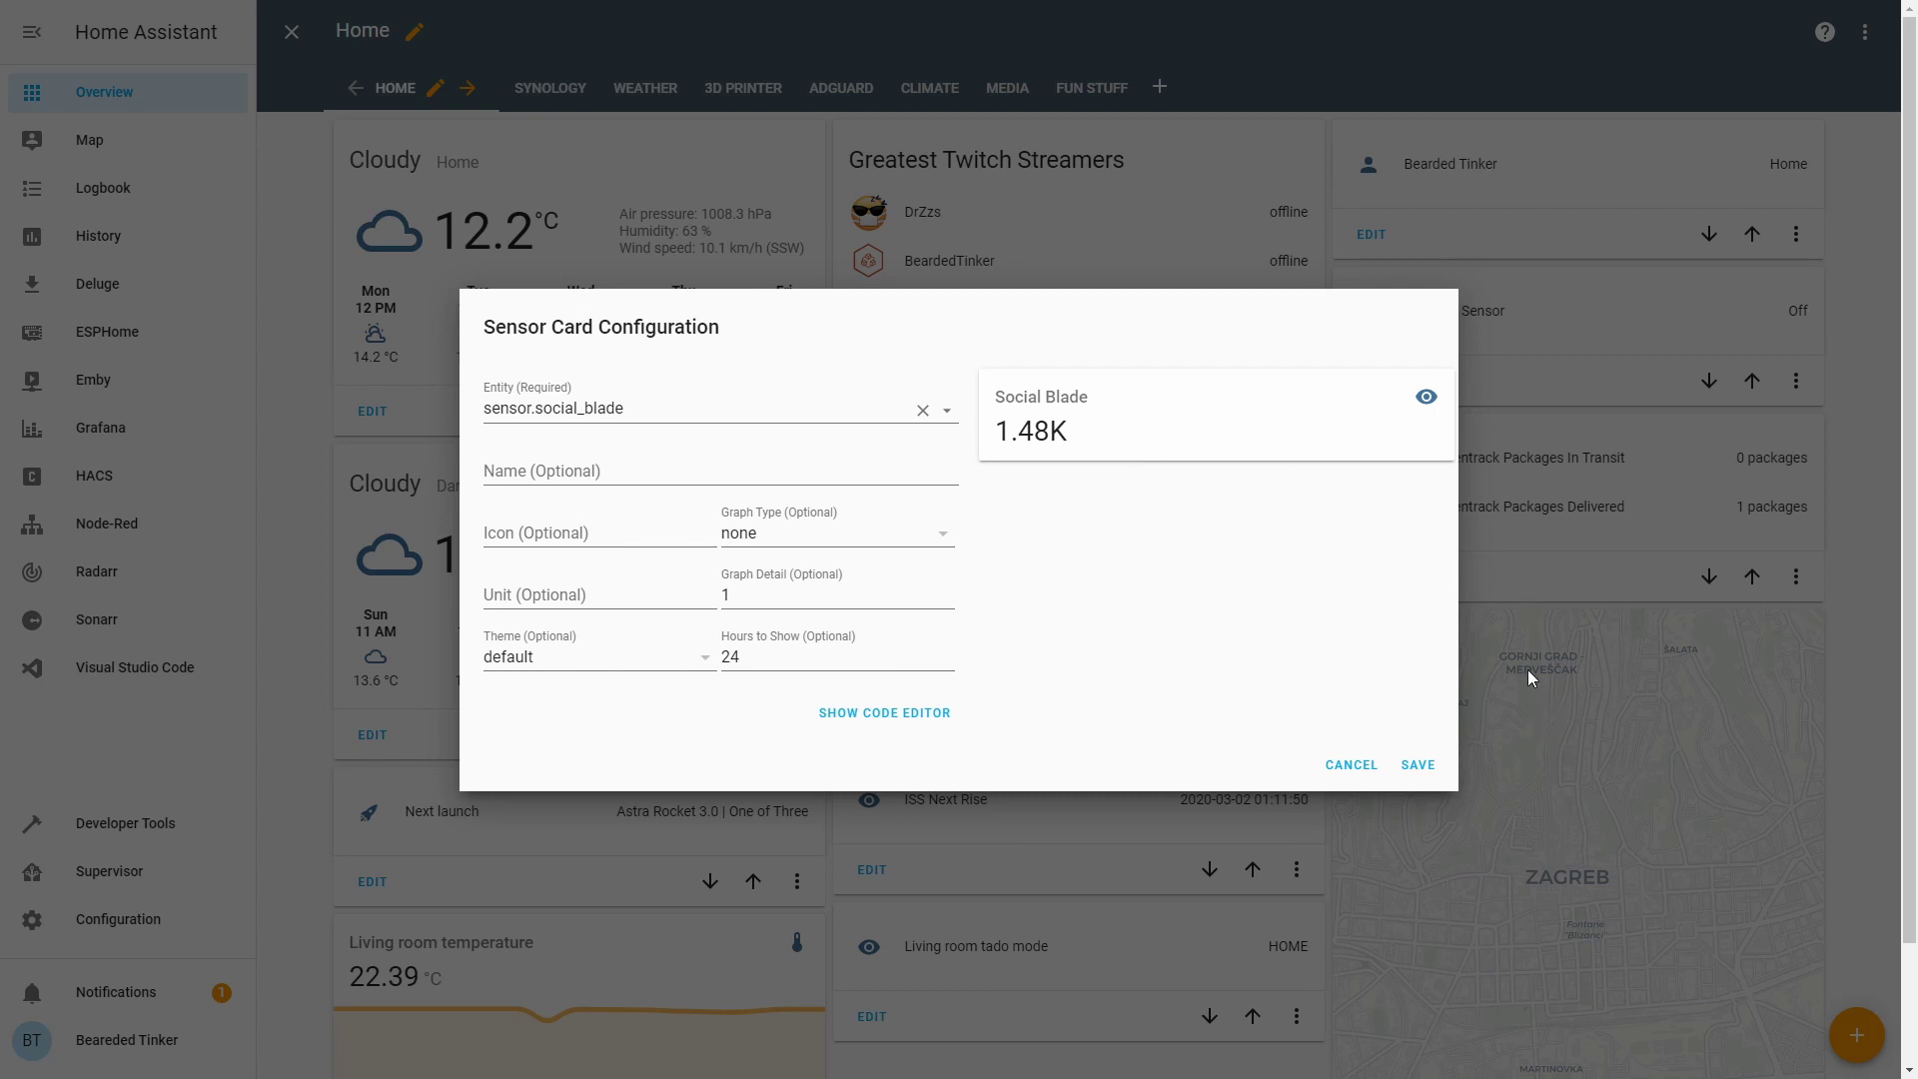
left_click(1424, 772)
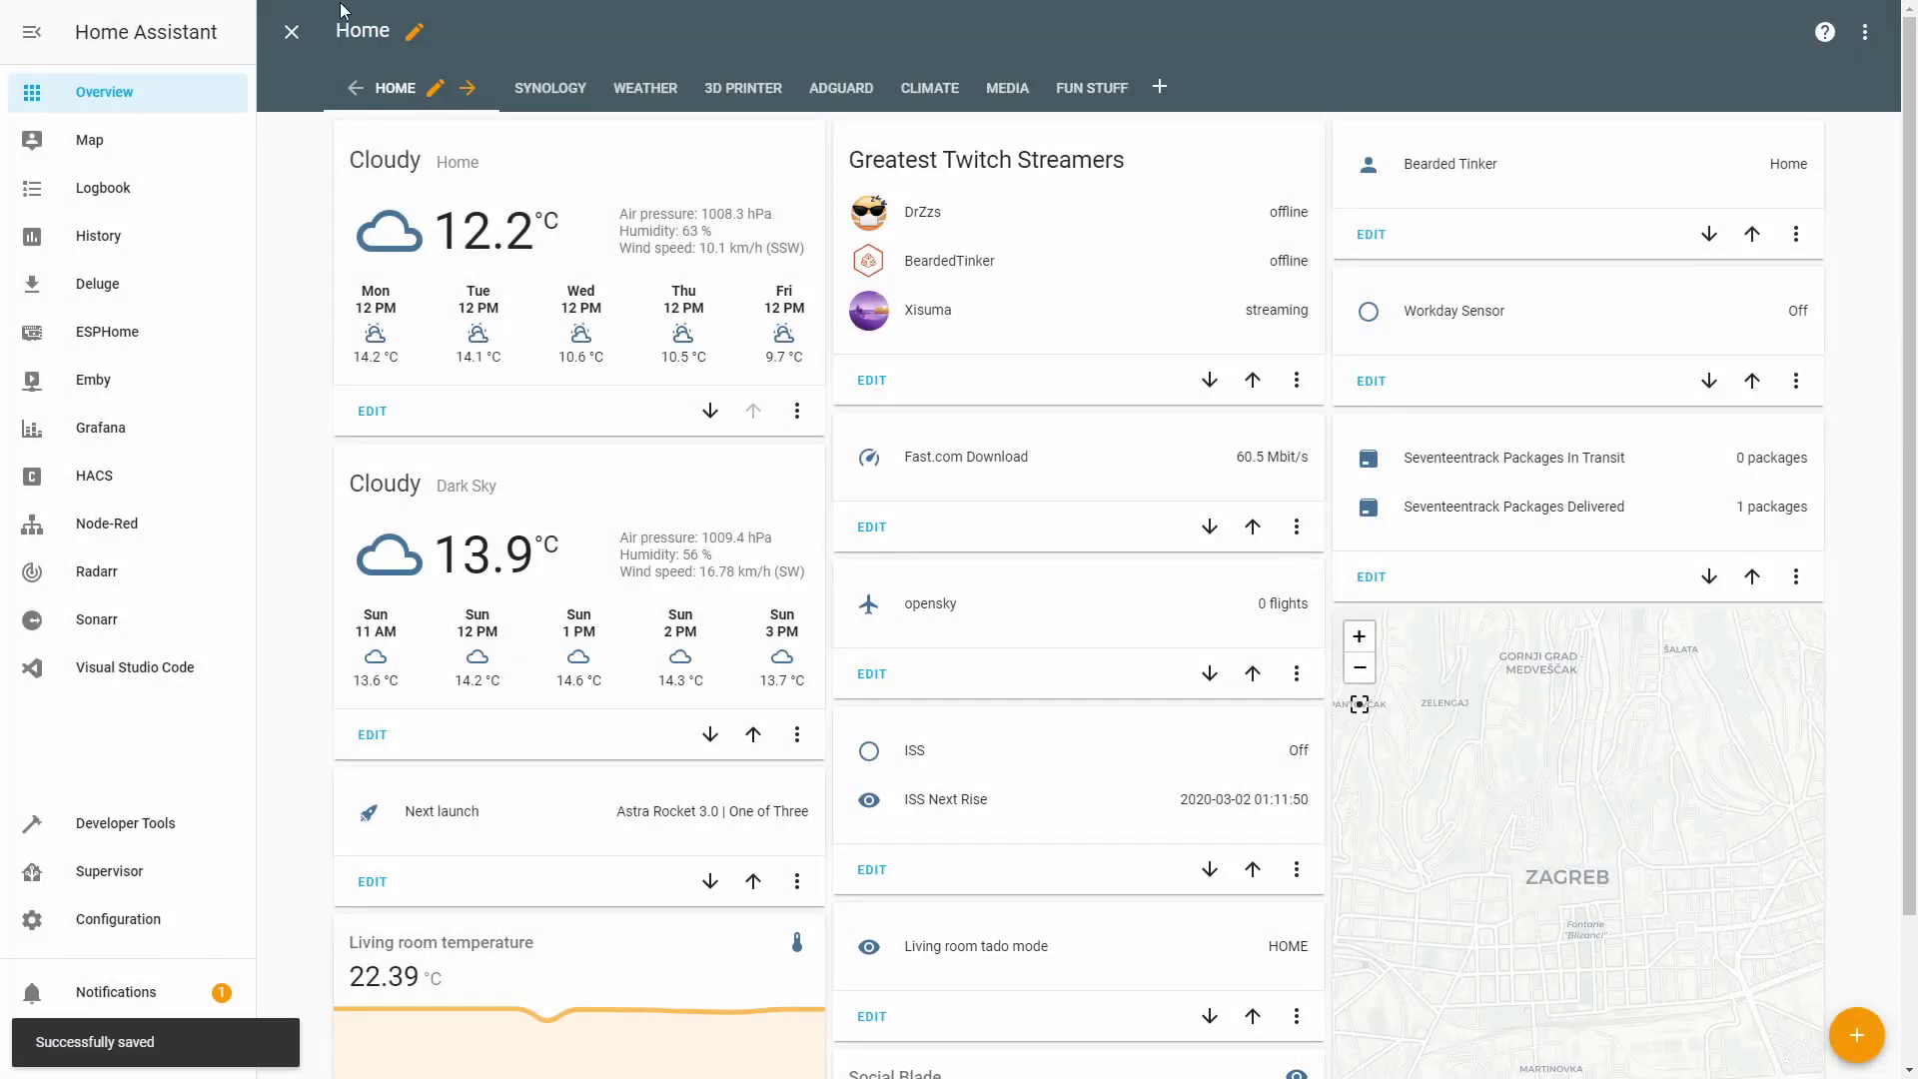
Step: Exit edit mode so the Home dashboard shows the Social Blade card at 1.48K
left_click(291, 32)
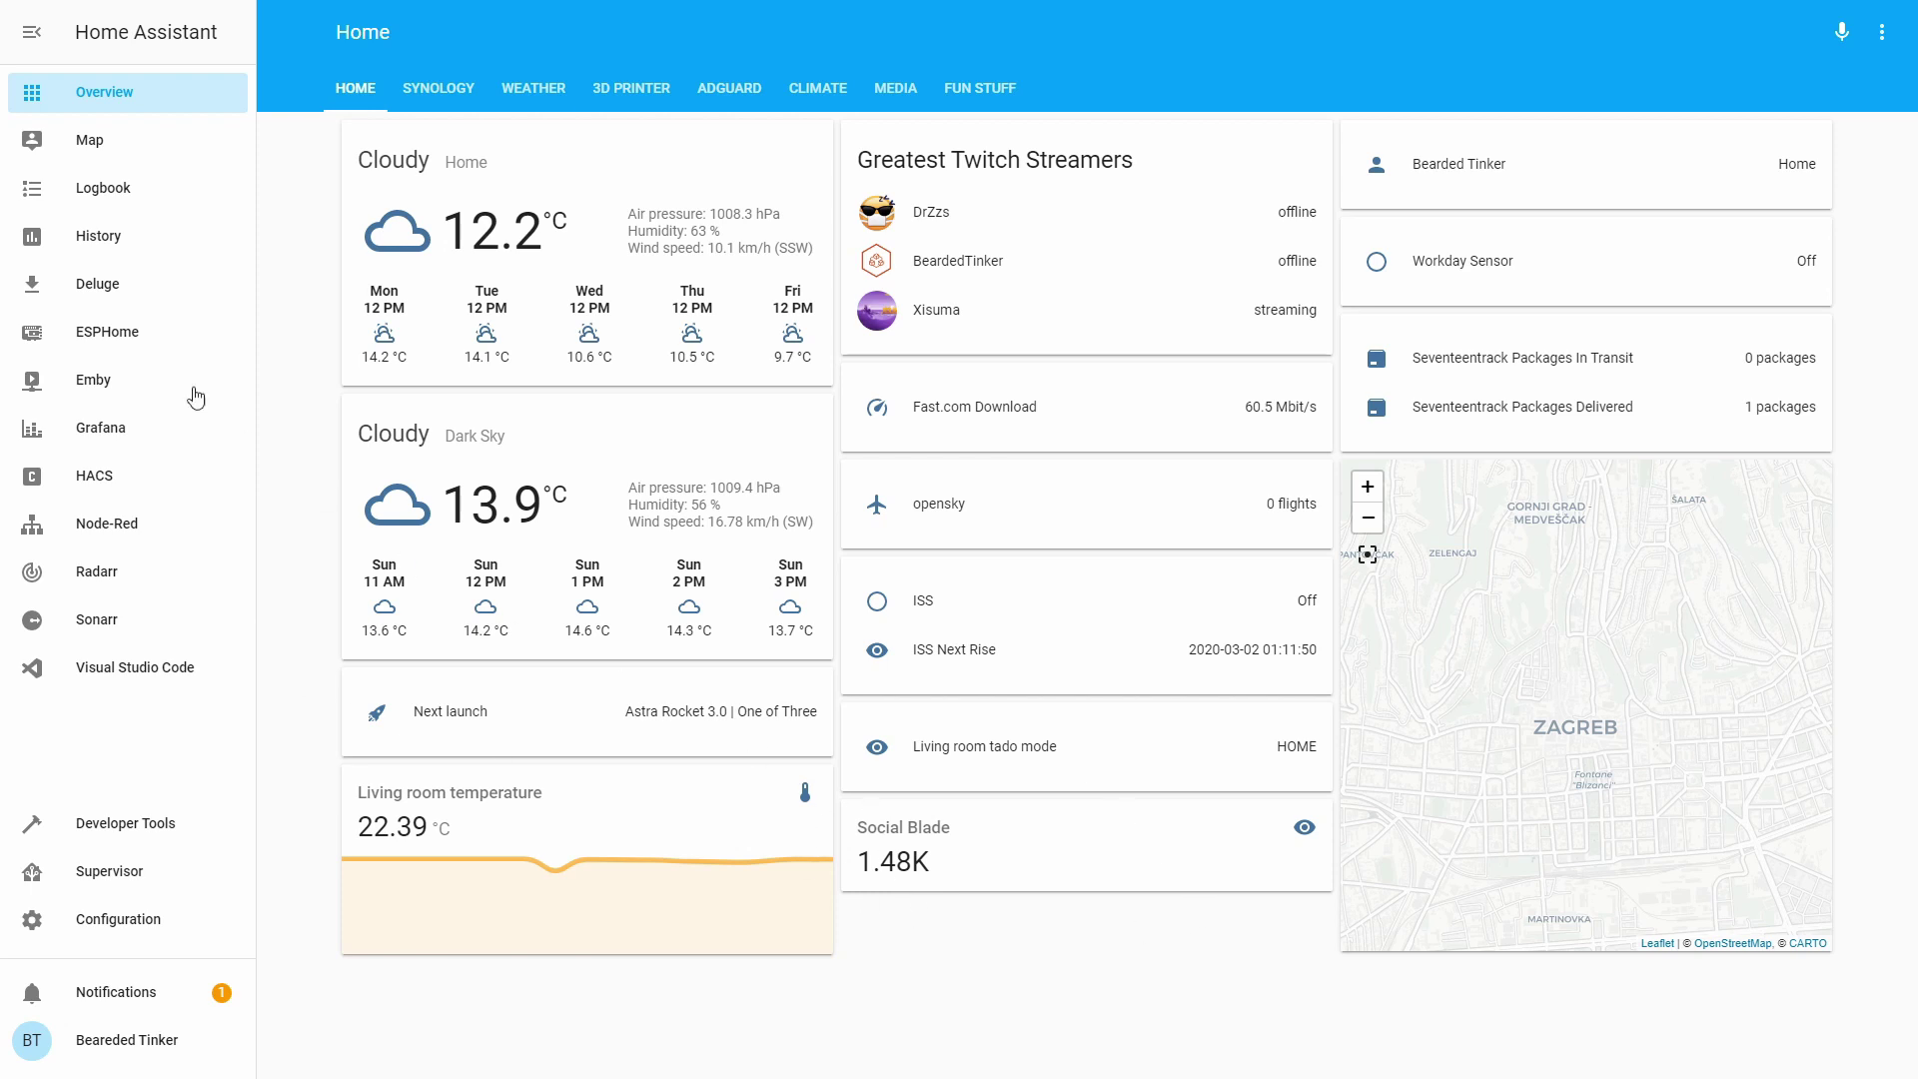
Step: Search HACS integrations for 'yout' and open the Youtube Sensor page to read its example configuration
left_click(115, 482)
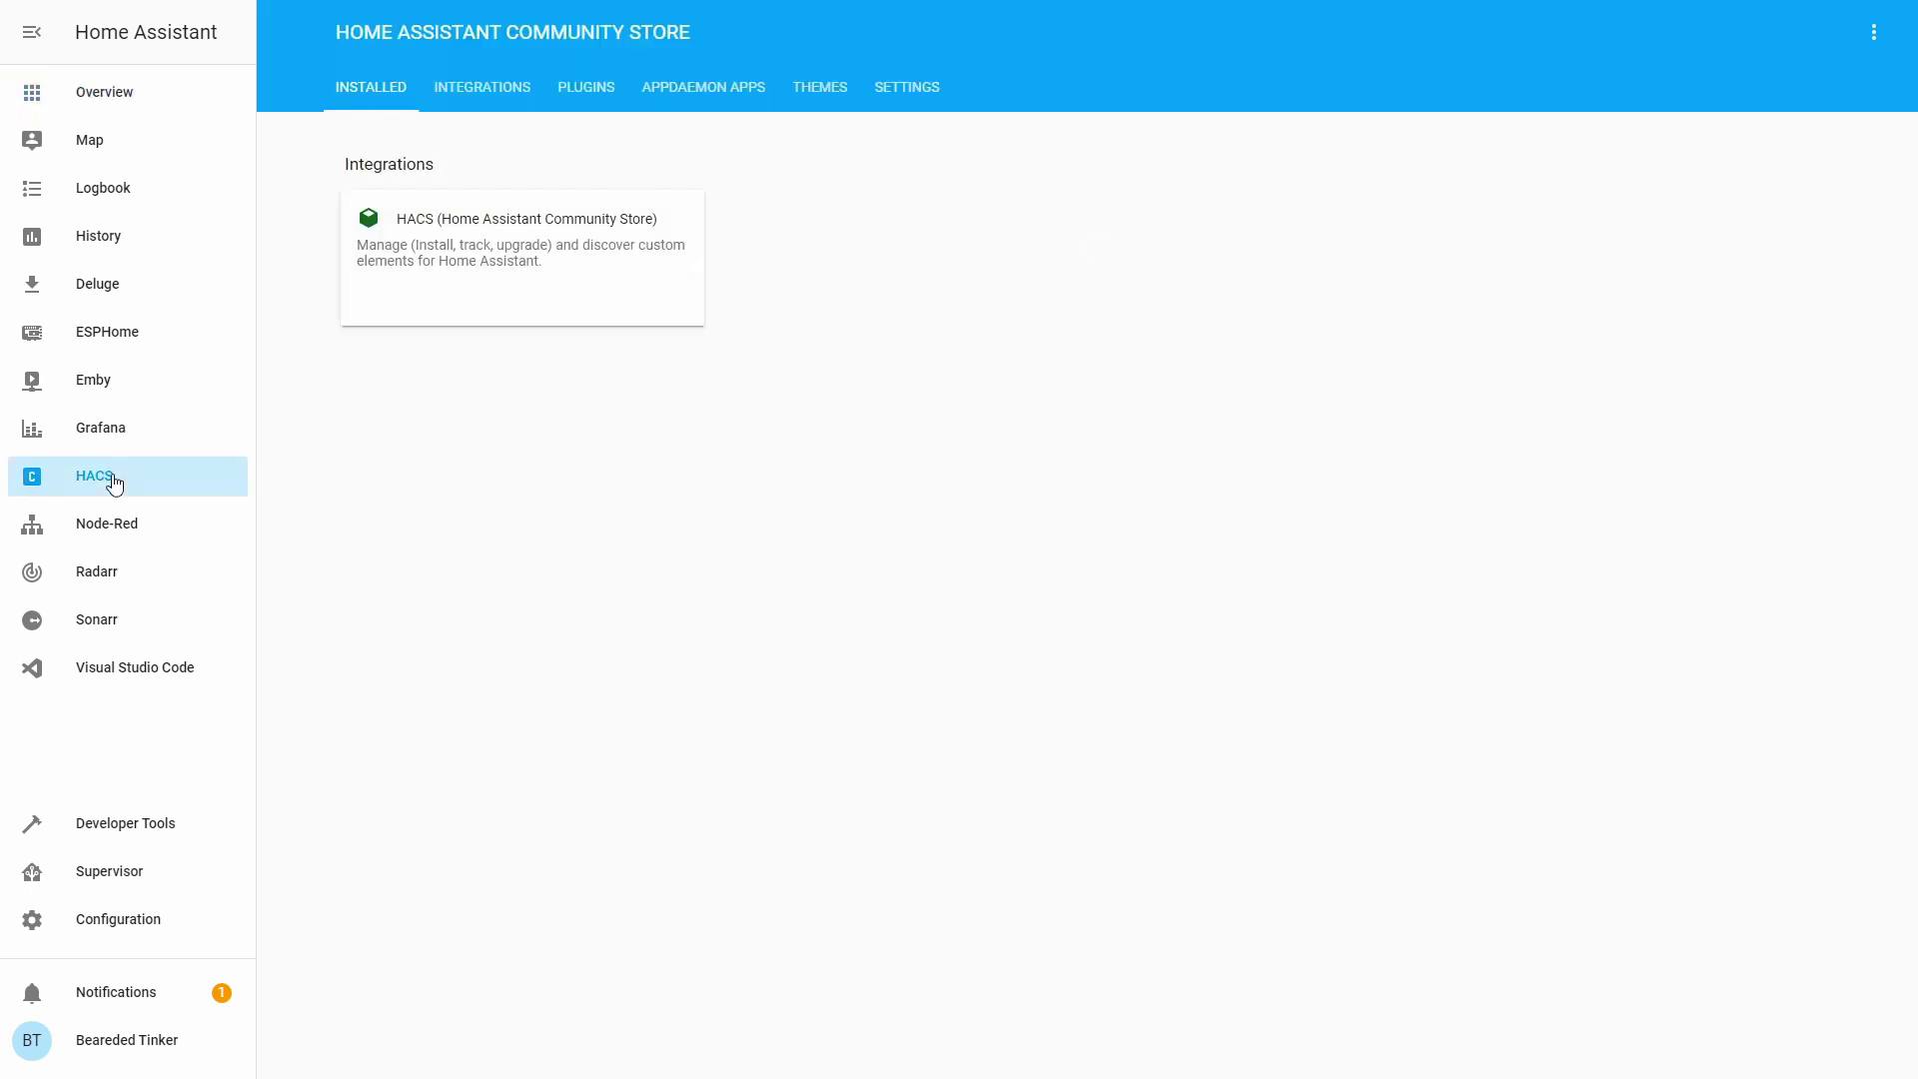
left_click(457, 90)
left_click(542, 174)
type("yout")
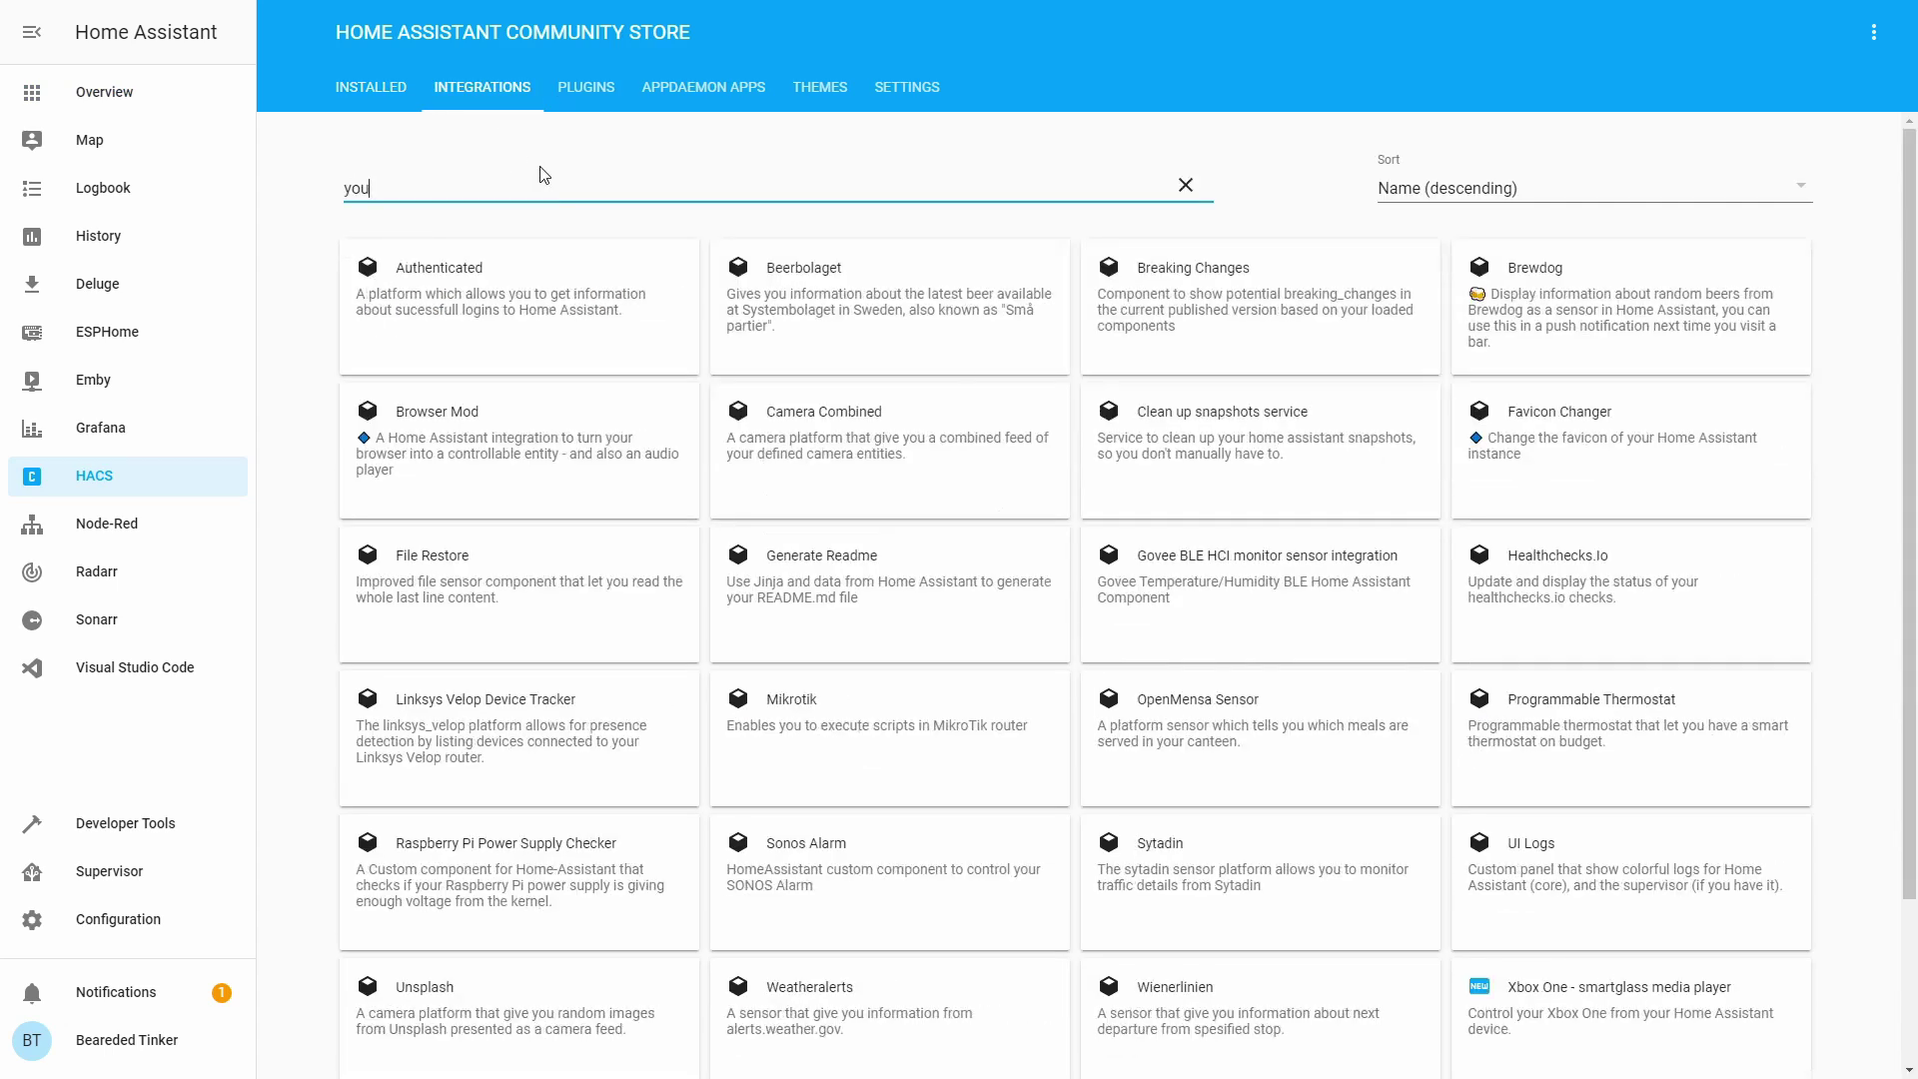
left_click(511, 300)
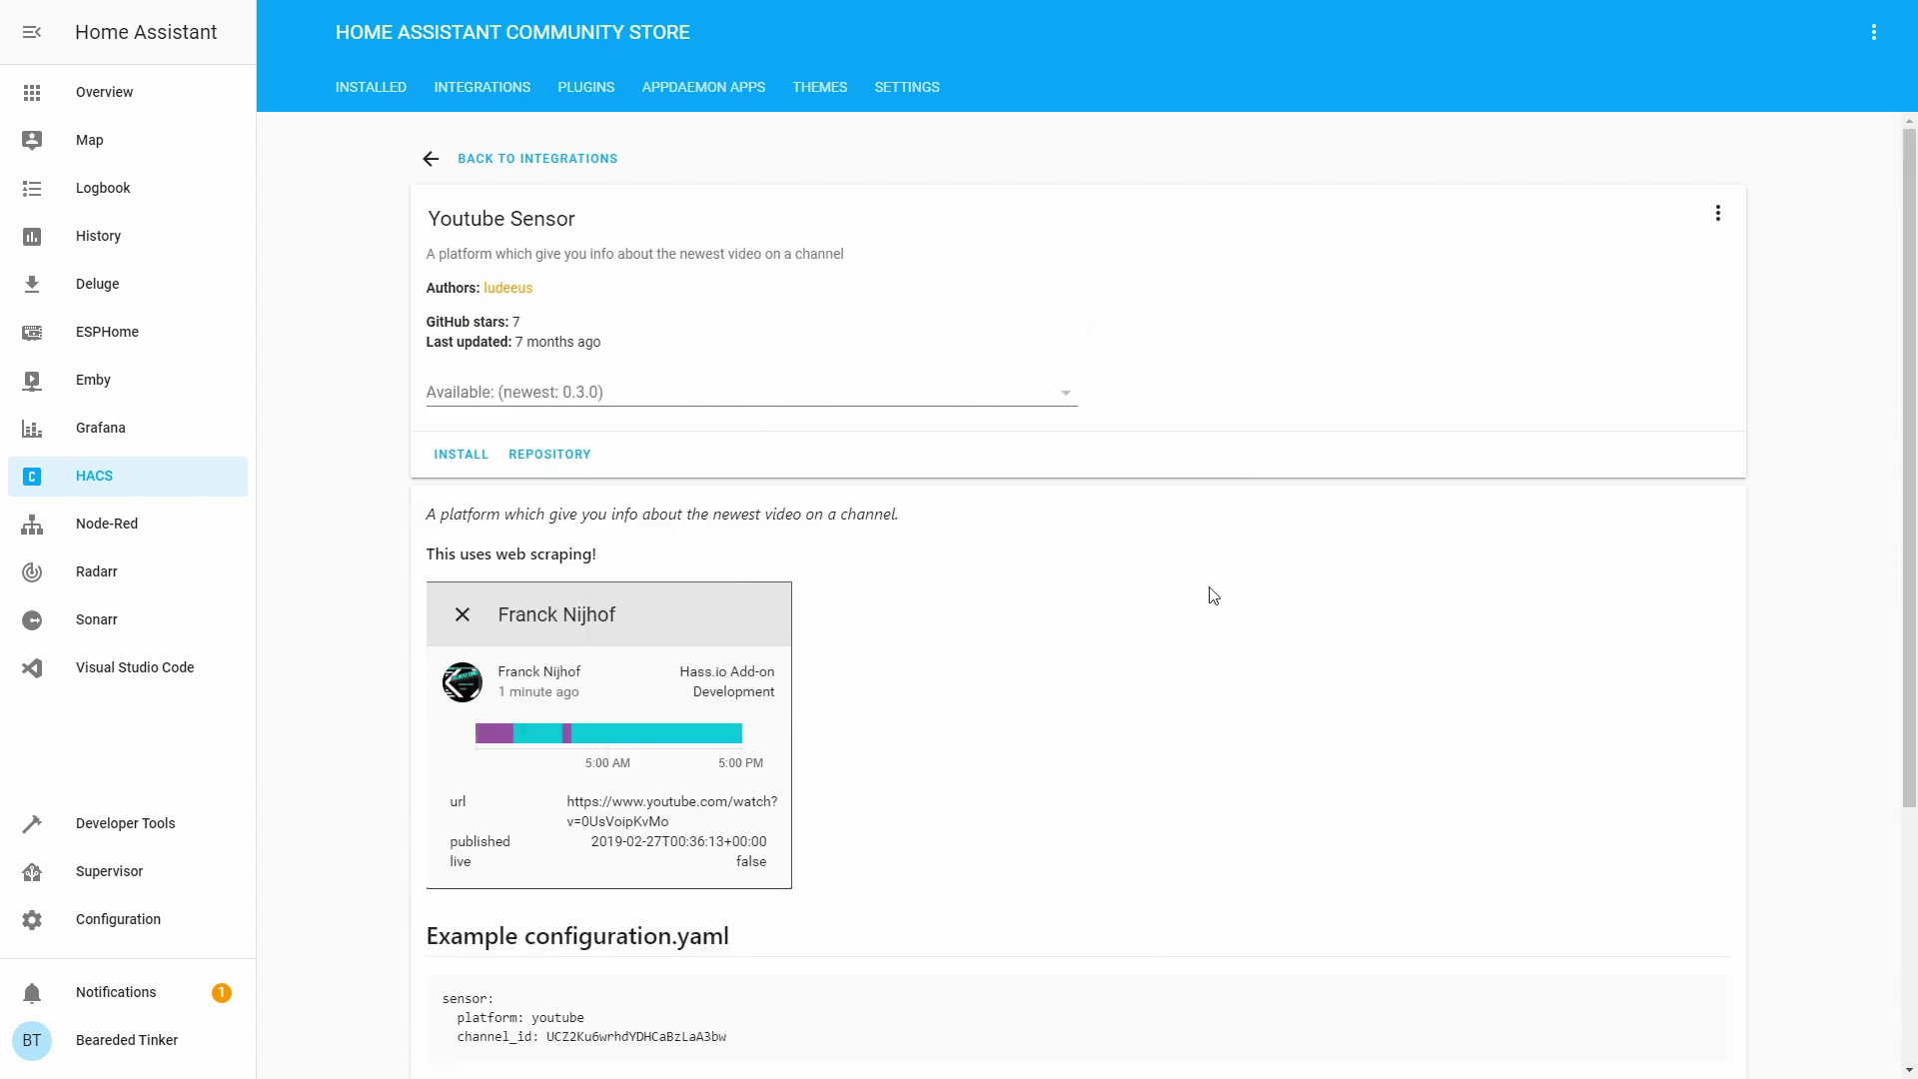
scroll(735, 668, "down", 2)
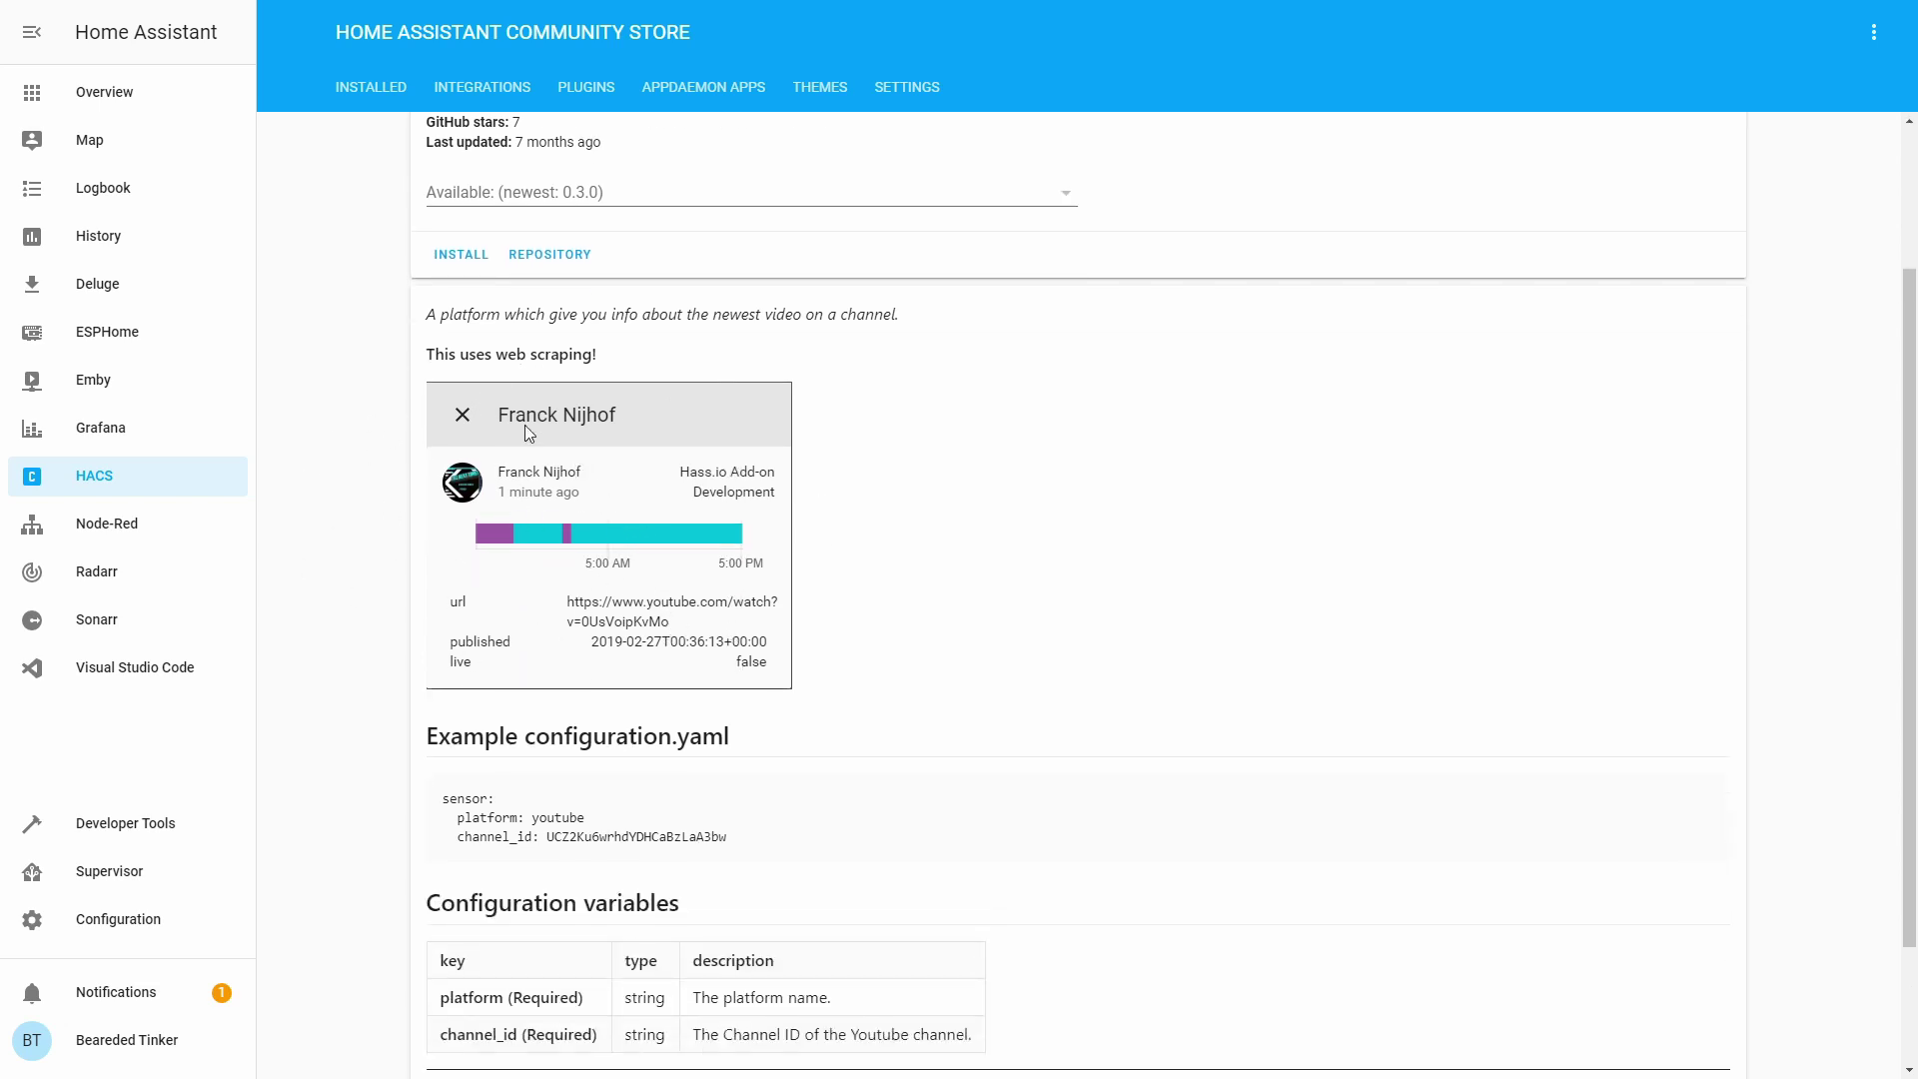
scroll(658, 489, "down", 2)
scroll(721, 524, "up", 4)
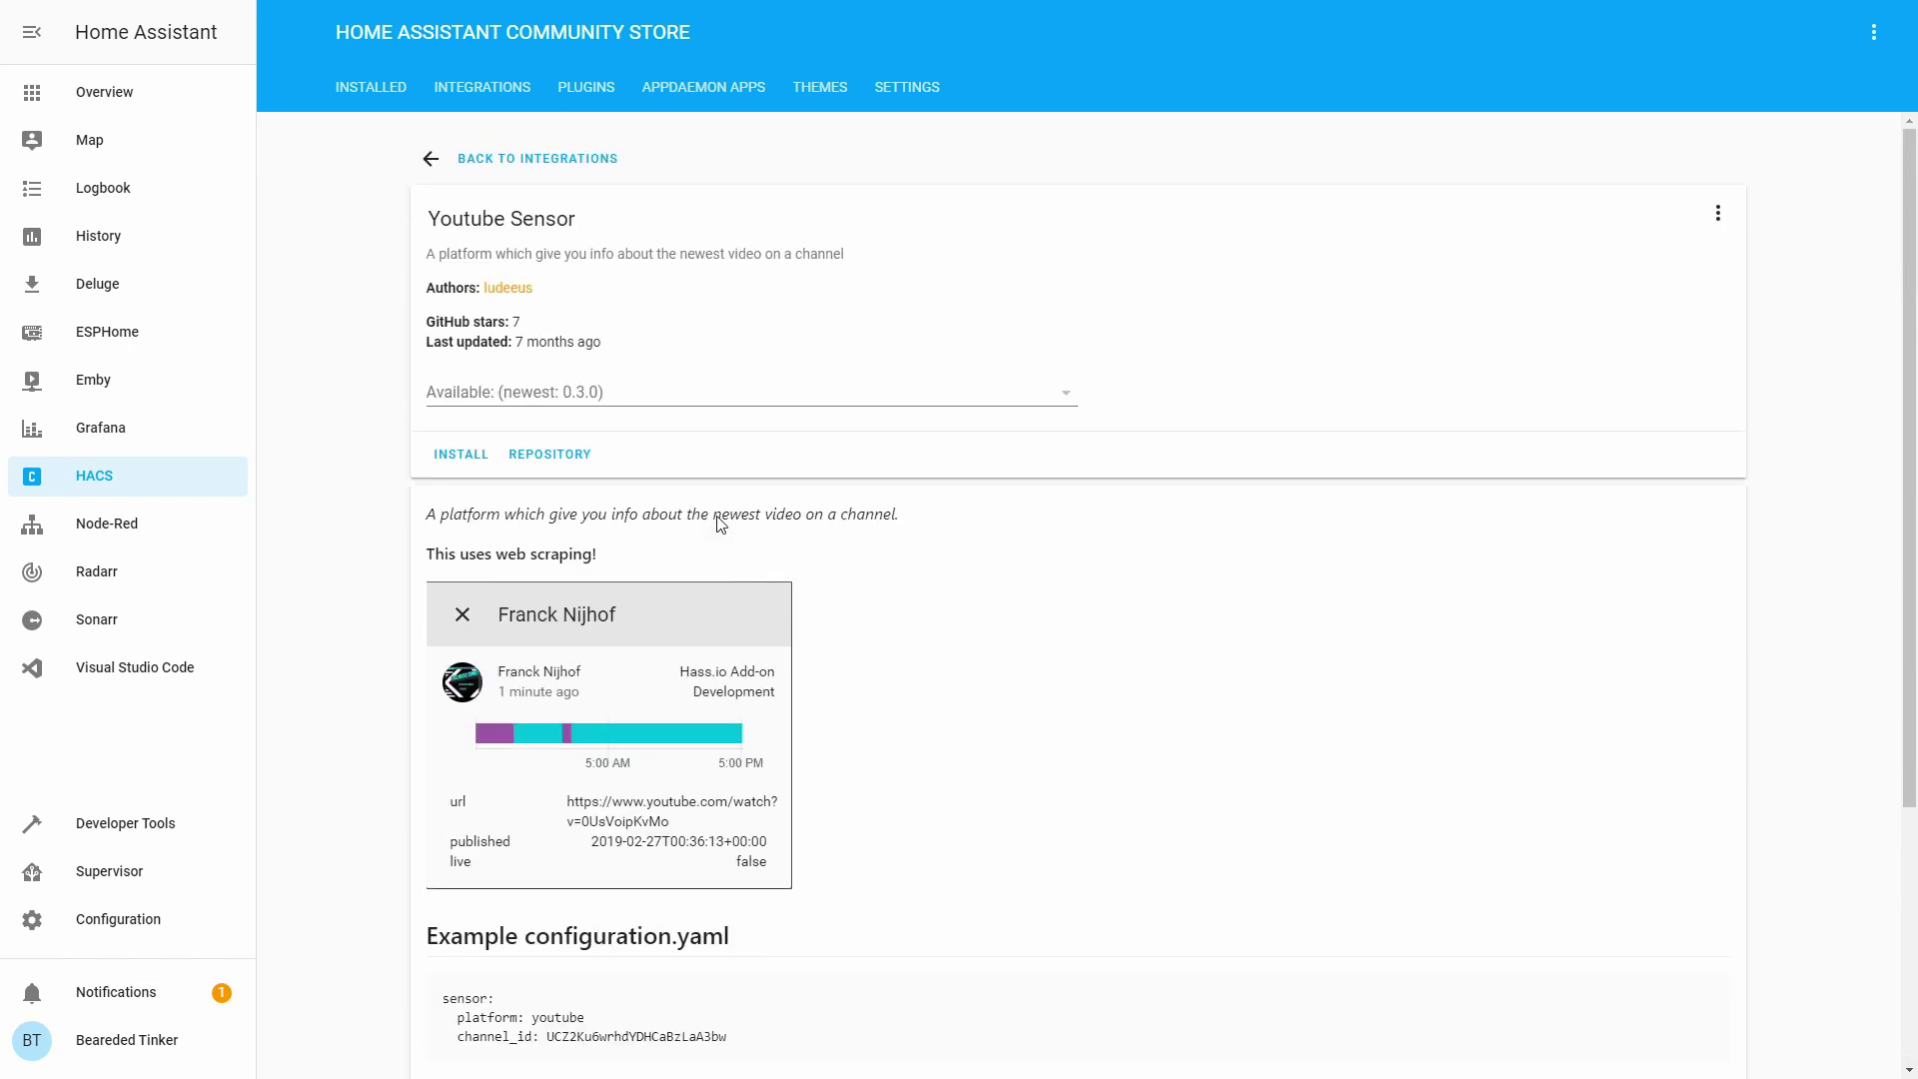
scroll(719, 517, "down", 4)
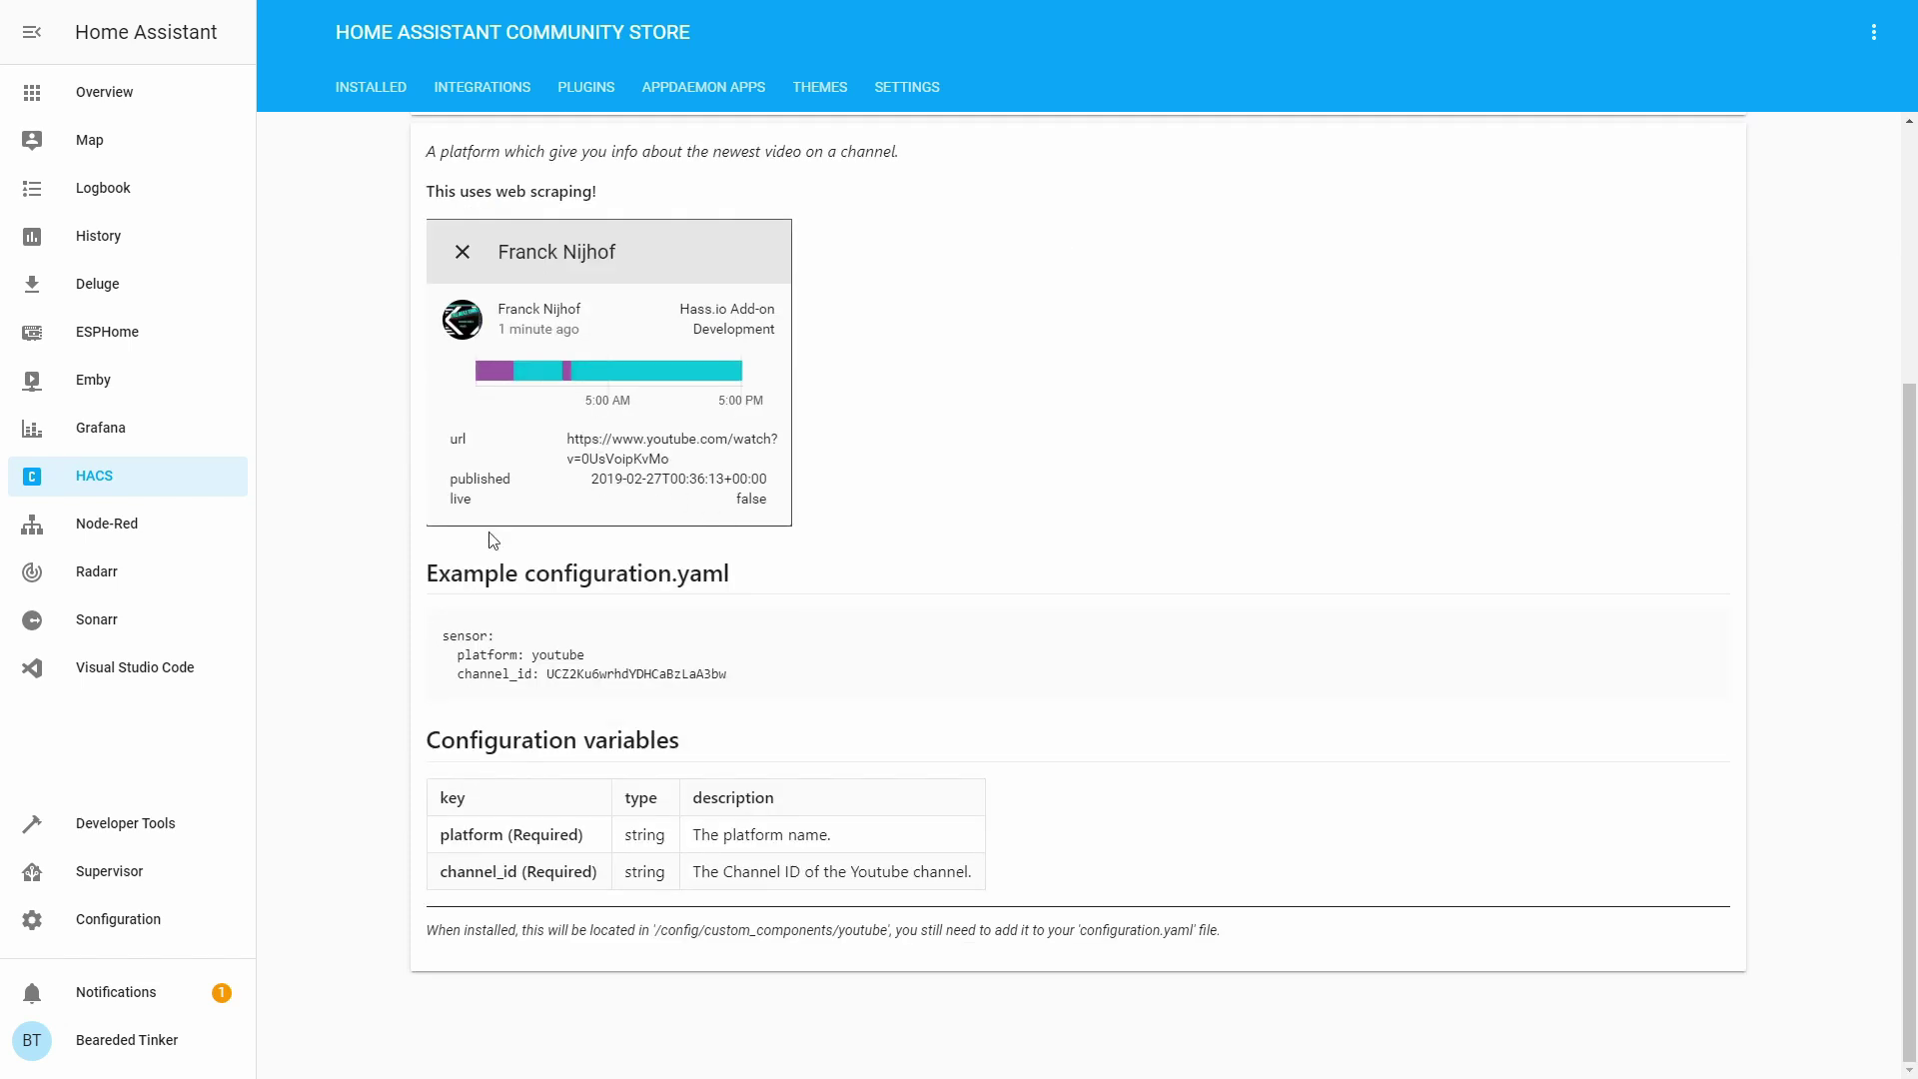
Step: Go back to the Home Overview dashboard with the 1.48K Social Blade card
left_click(123, 92)
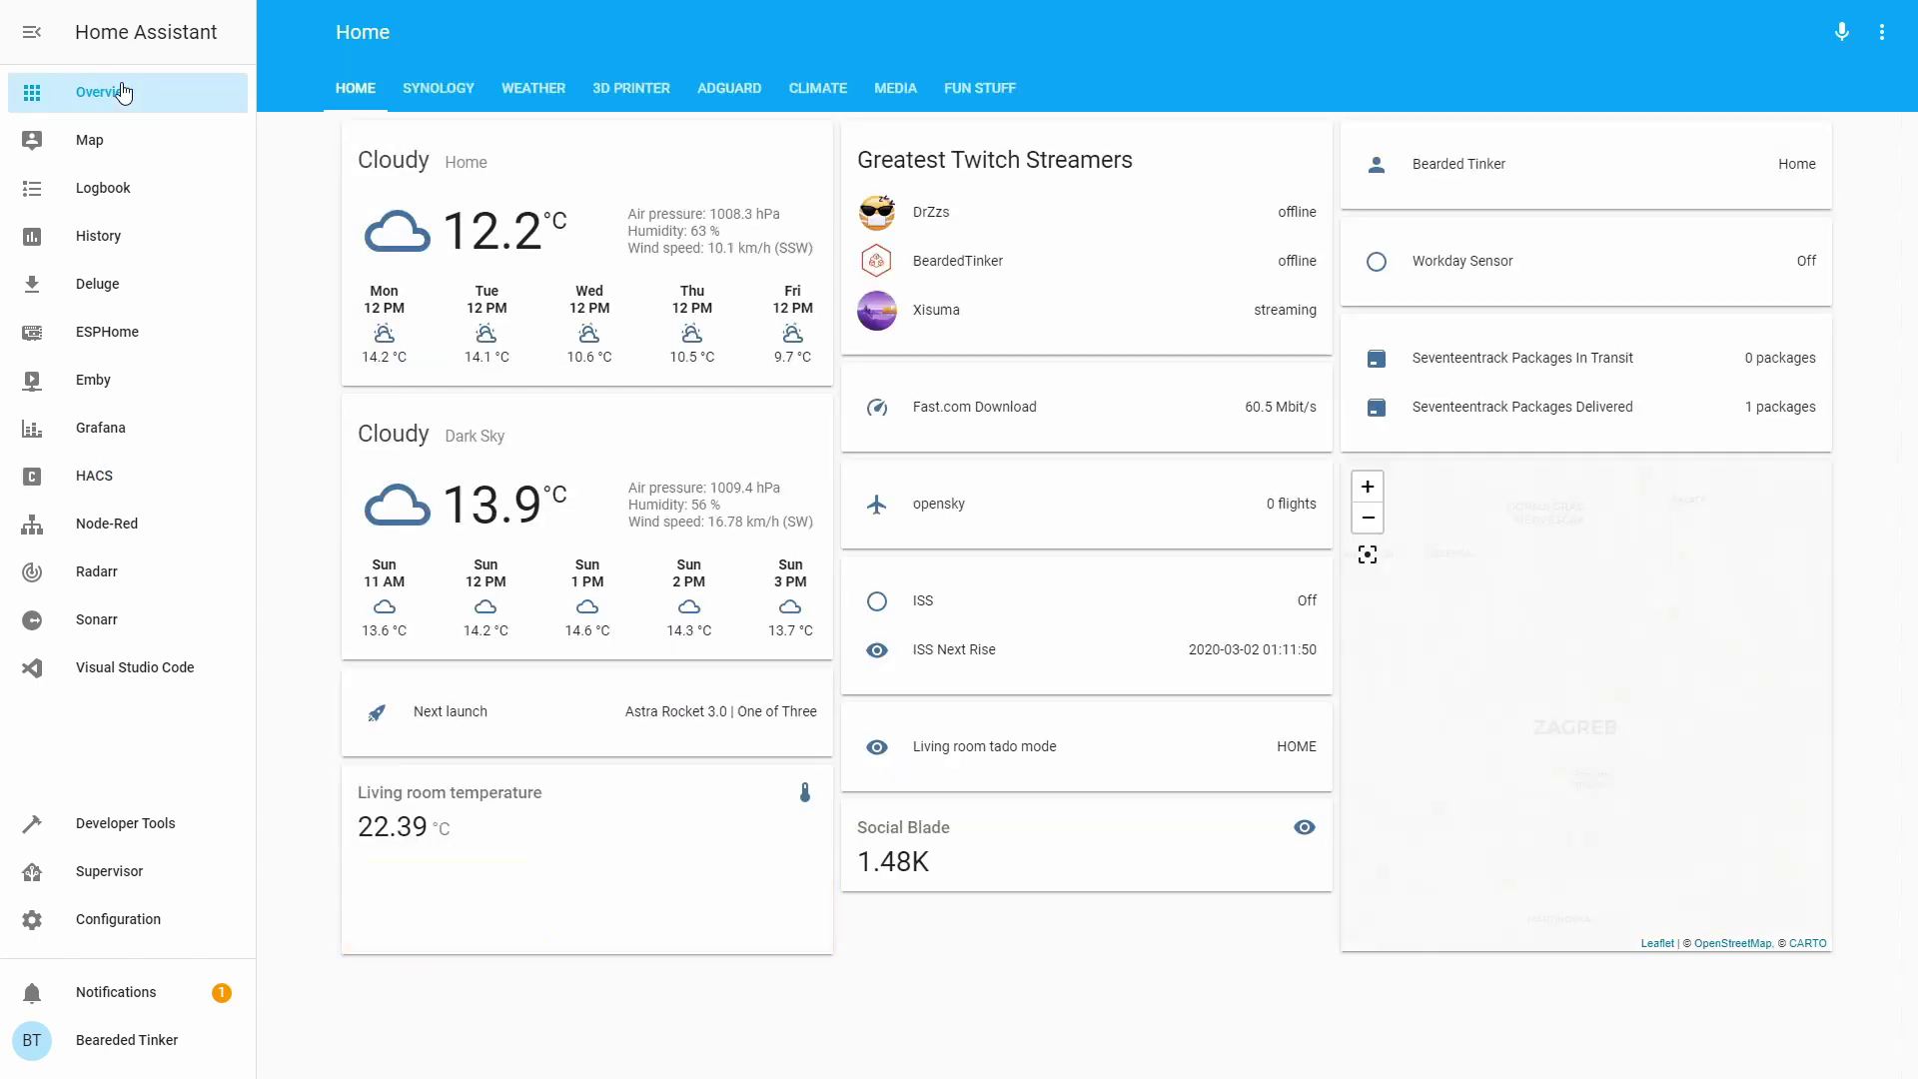